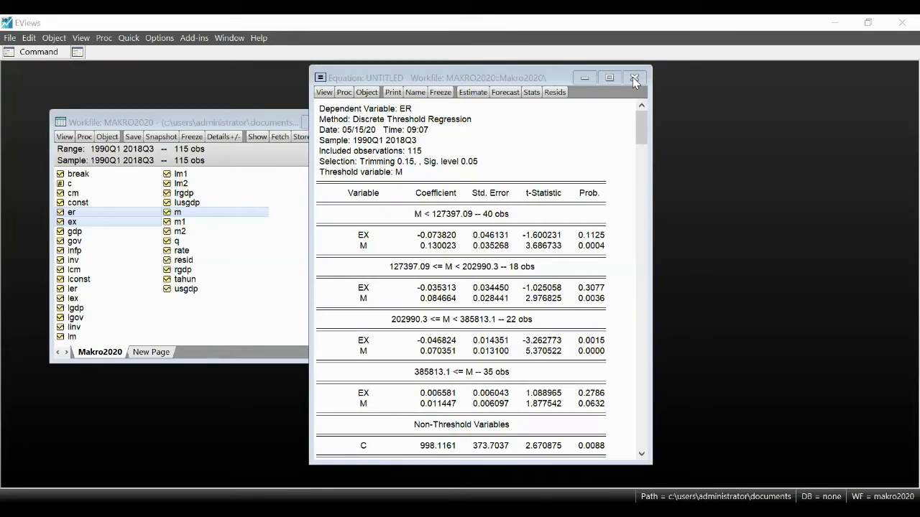
# Step: Close the untitled threshold regression equation and delete it without naming or storing it
pyautogui.click(634, 78)
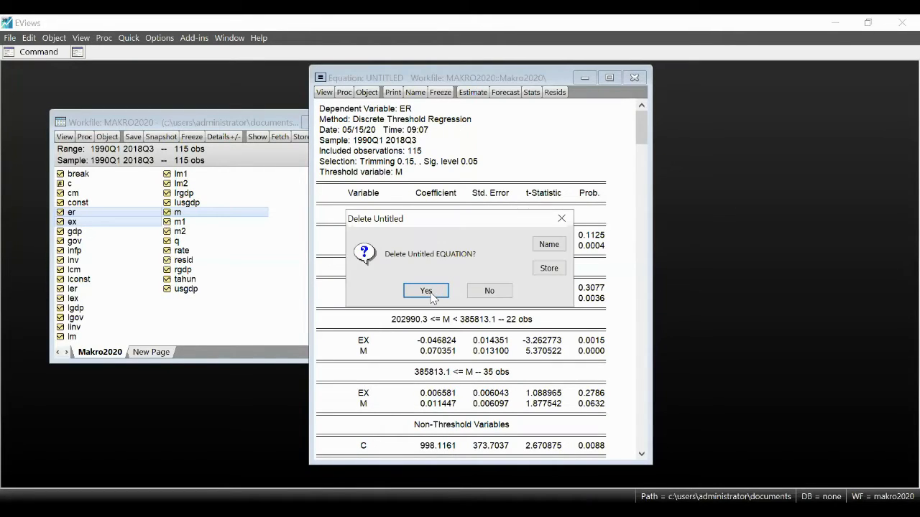
pyautogui.click(426, 291)
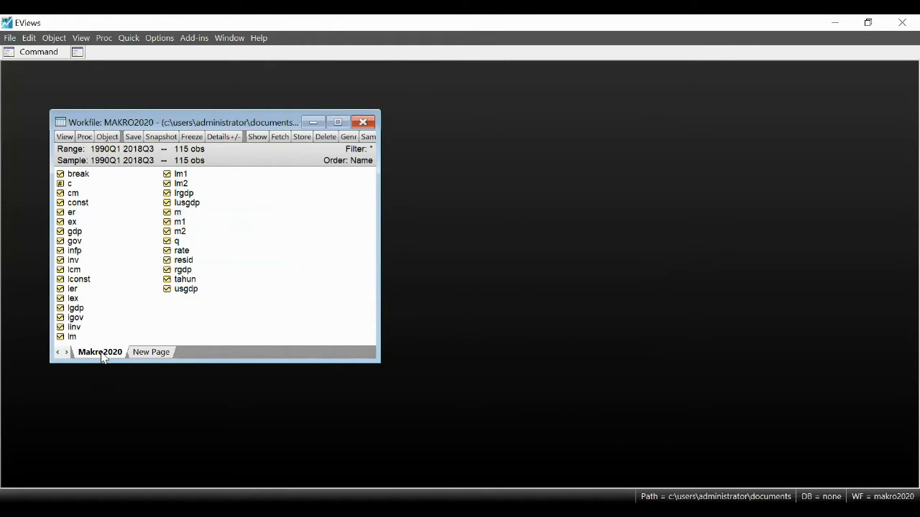
# Step: Create a new workfile page named Monthly, specified by frequency as dated with a regular Monthly frequency
pyautogui.click(142, 354)
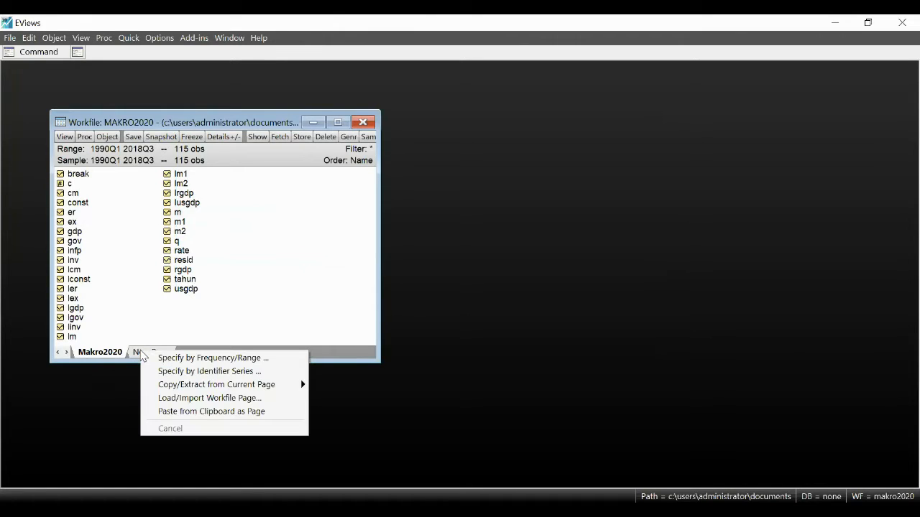
pyautogui.click(95, 344)
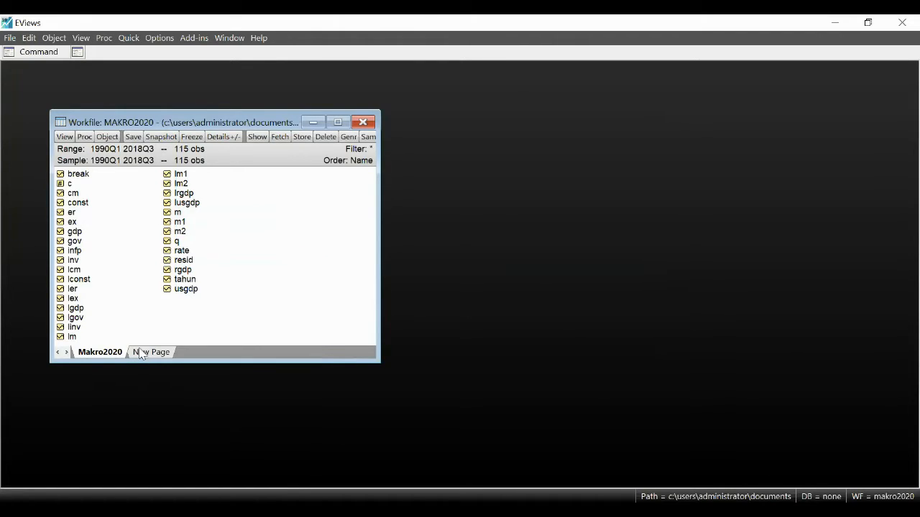
pyautogui.click(150, 353)
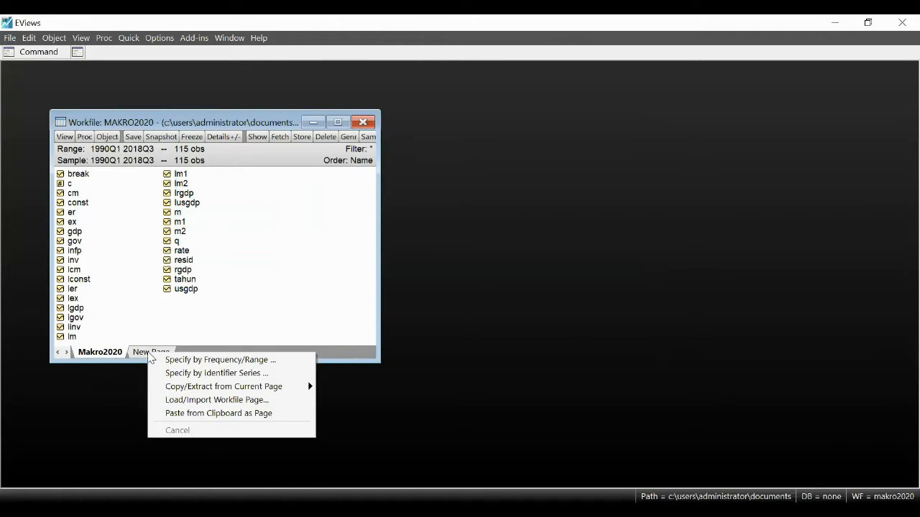
pyautogui.click(218, 360)
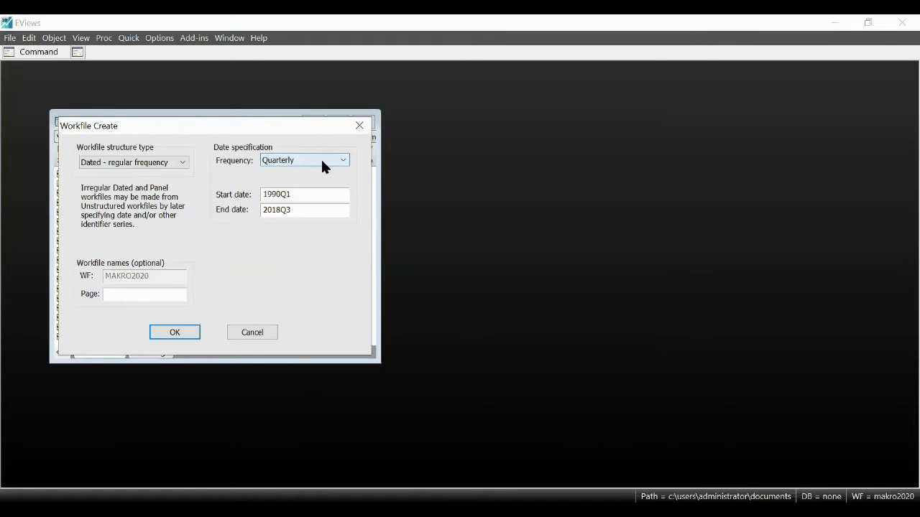
pyautogui.click(158, 164)
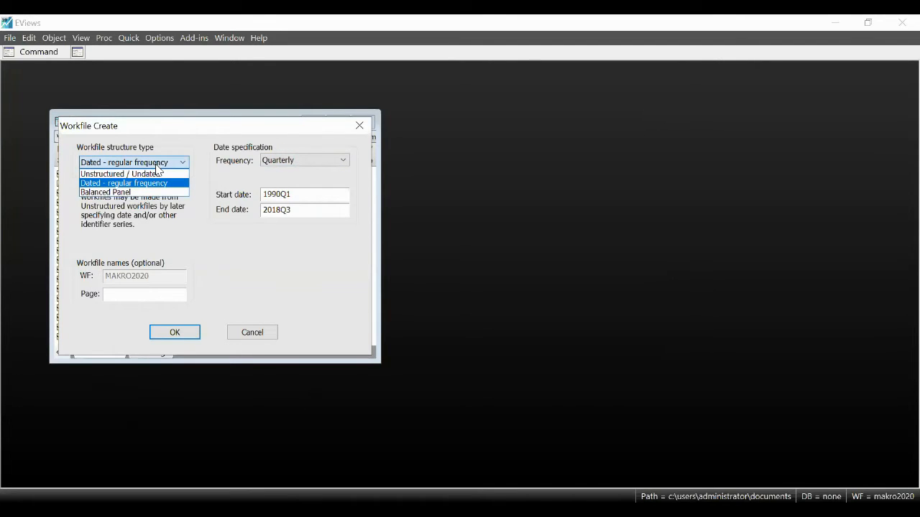
pyautogui.click(157, 165)
pyautogui.click(290, 162)
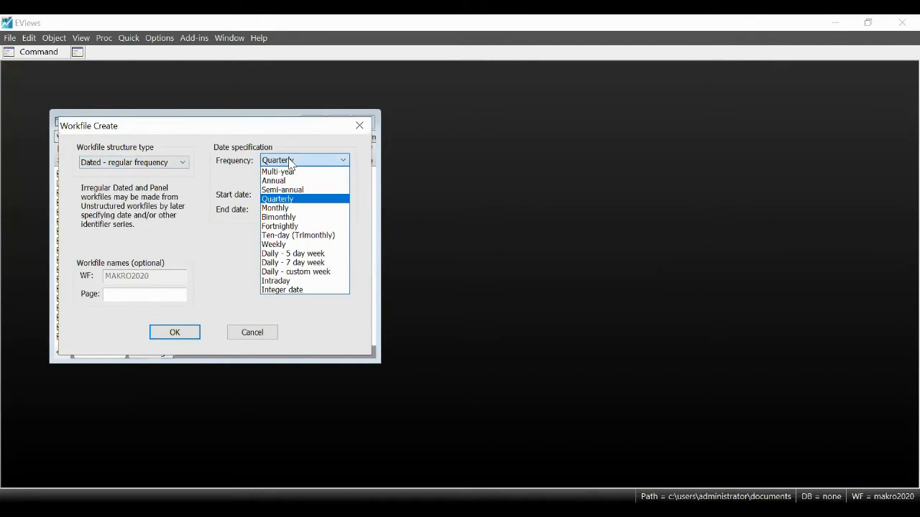
pyautogui.click(287, 209)
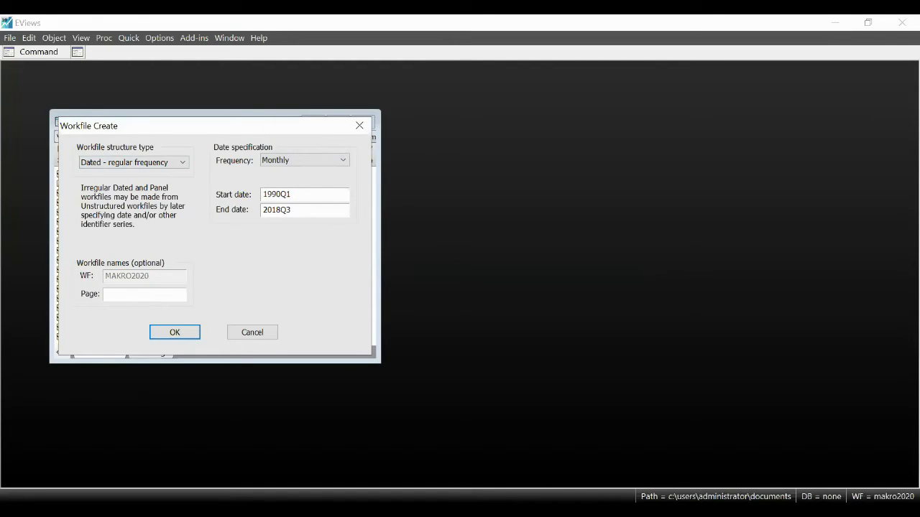
pyautogui.write('Monthly')
pyautogui.click(167, 329)
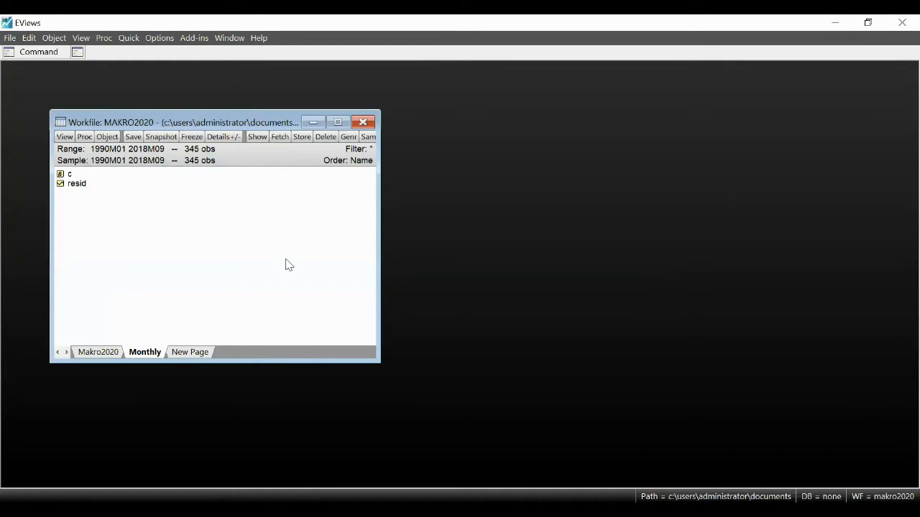
# Step: Copy series er from the Makro2020 page and paste it into the Monthly page as a link using Constant low-to-high conversion matched to Average
pyautogui.click(108, 351)
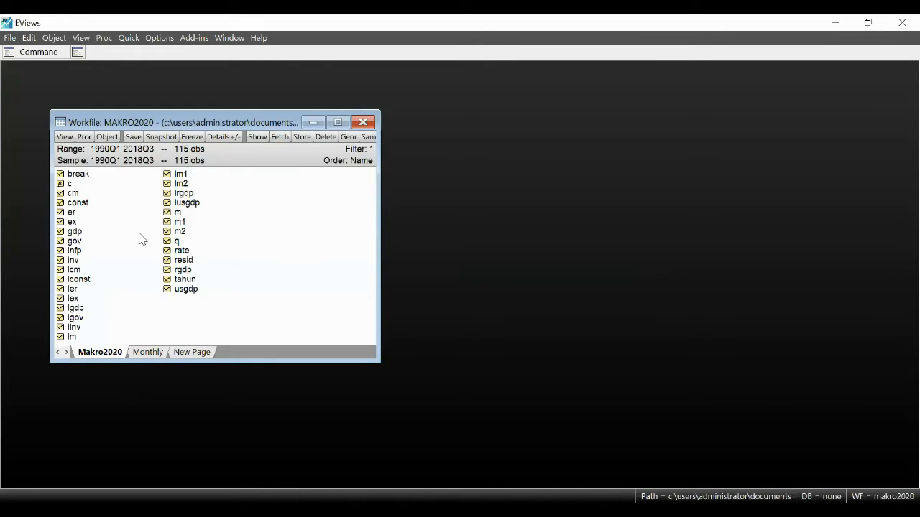
pyautogui.click(70, 214)
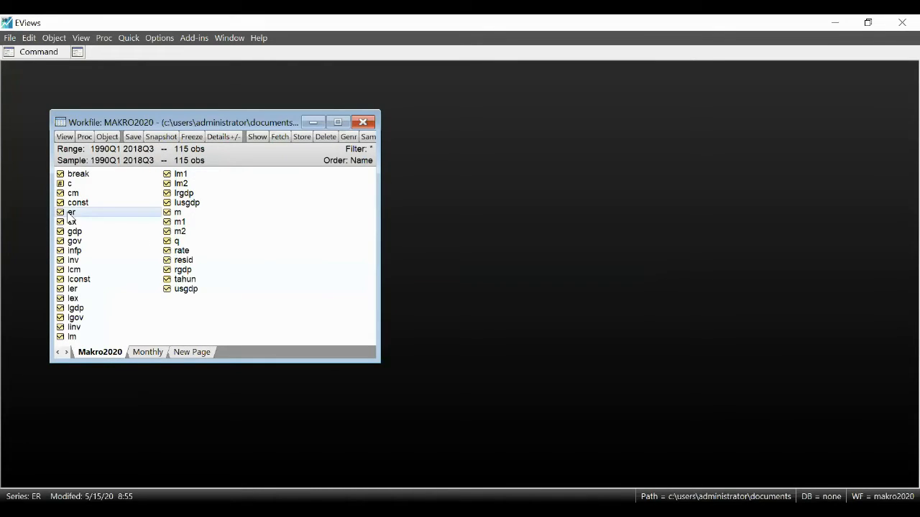
pyautogui.click(148, 352)
pyautogui.rightClick(164, 245)
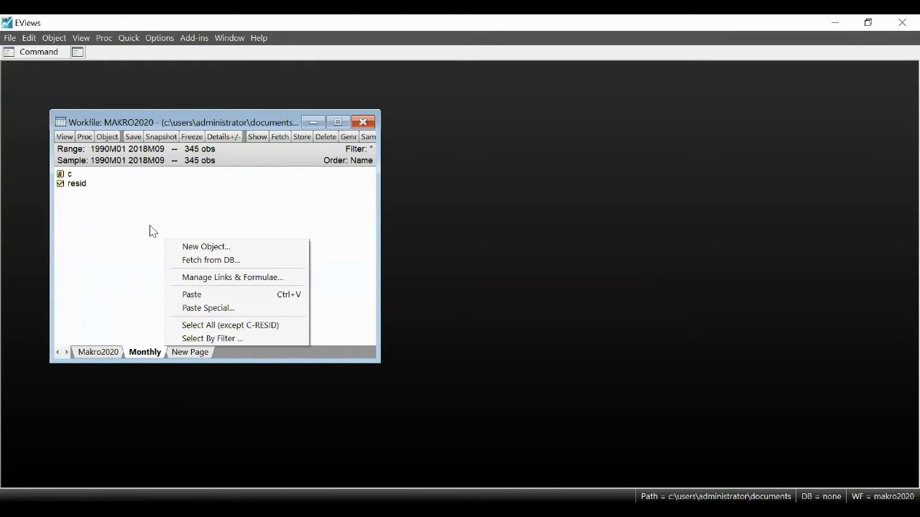
pyautogui.click(211, 309)
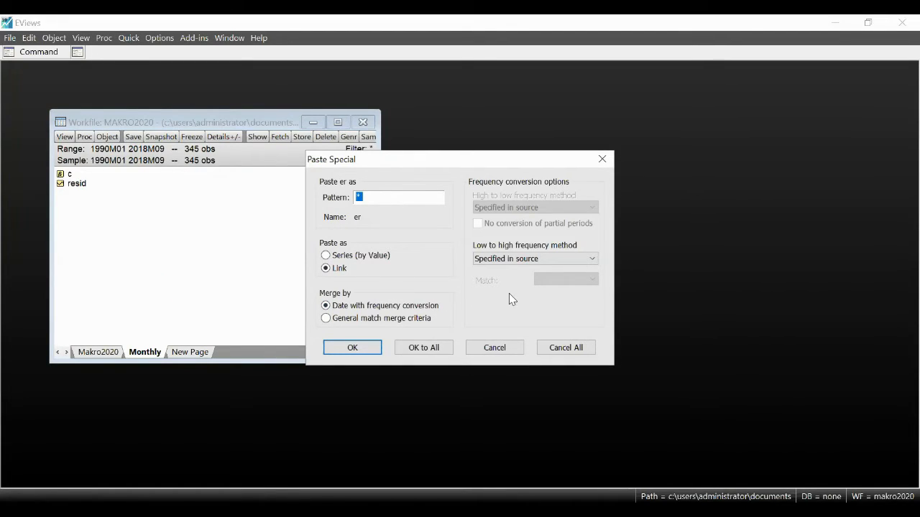
pyautogui.click(533, 262)
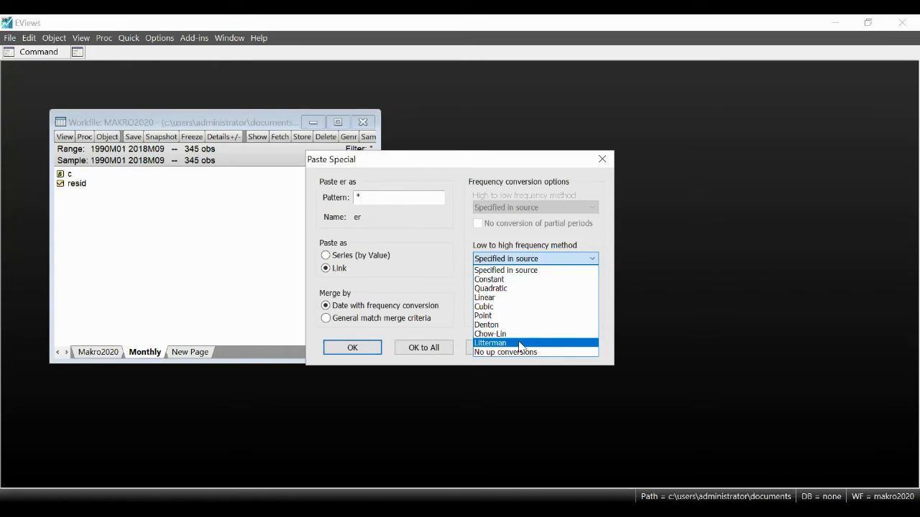
pyautogui.click(493, 280)
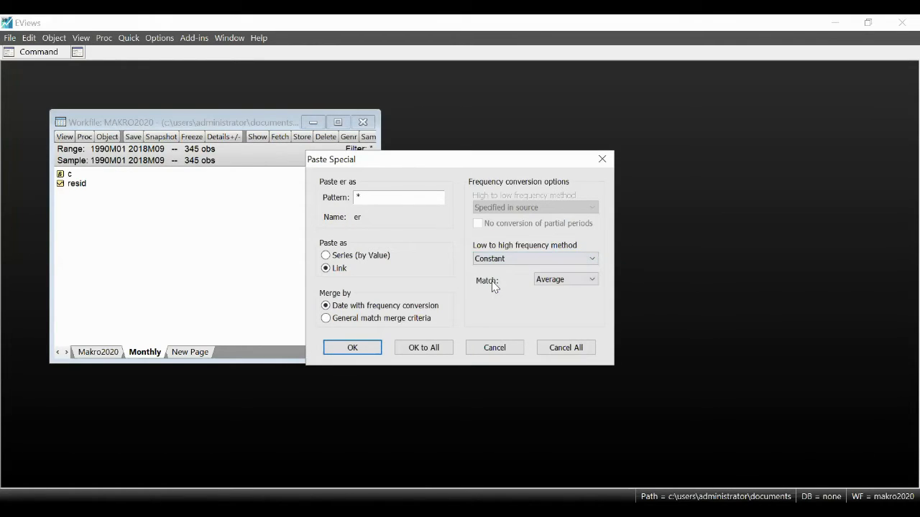
pyautogui.click(352, 348)
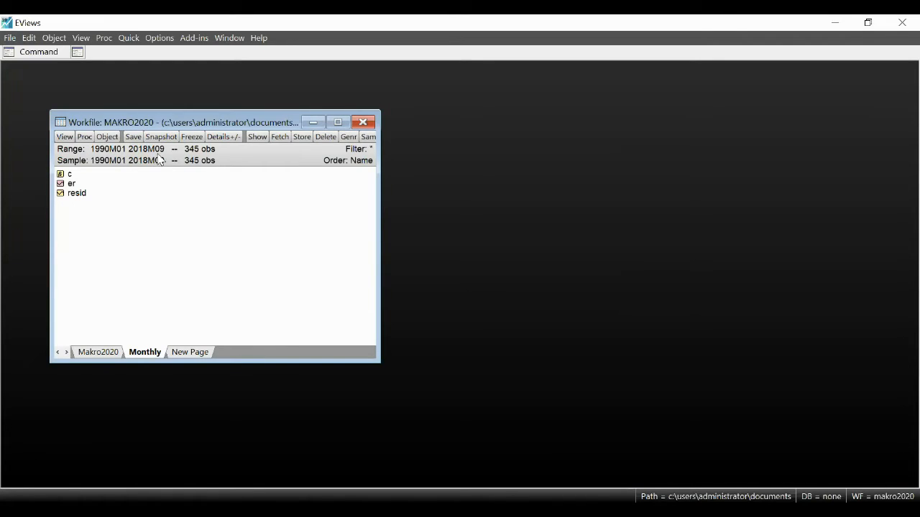
# Step: Examine the monthly values of the er link within each quarter, including late 1996 and mid-1997, and close its spreadsheet
pyautogui.doubleClick(71, 184)
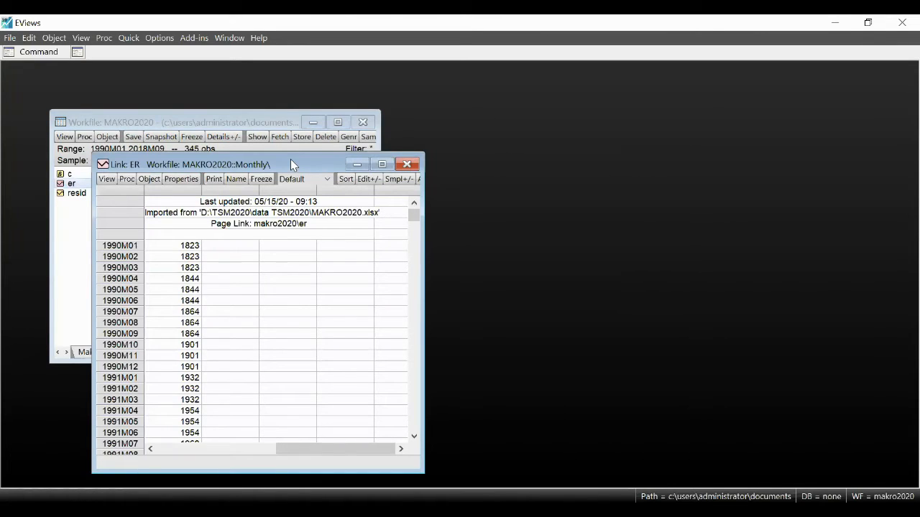
pyautogui.moveTo(291, 159); pyautogui.dragTo(670, 103)
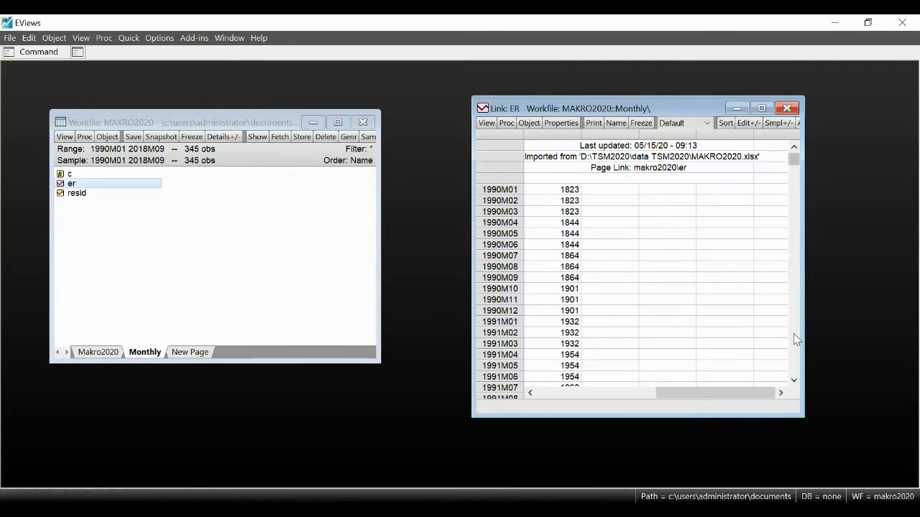
pyautogui.scroll(-7, 796, 340)
pyautogui.scroll(-20, 794, 334)
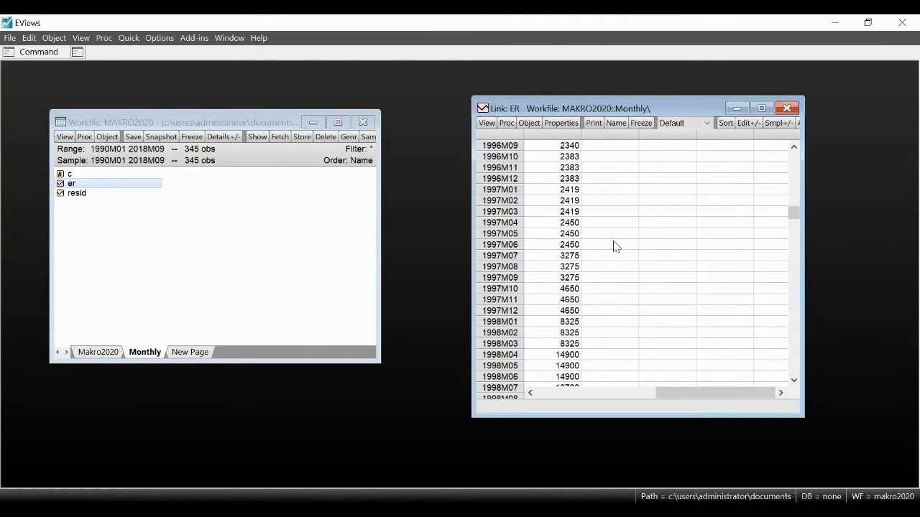
pyautogui.click(558, 258)
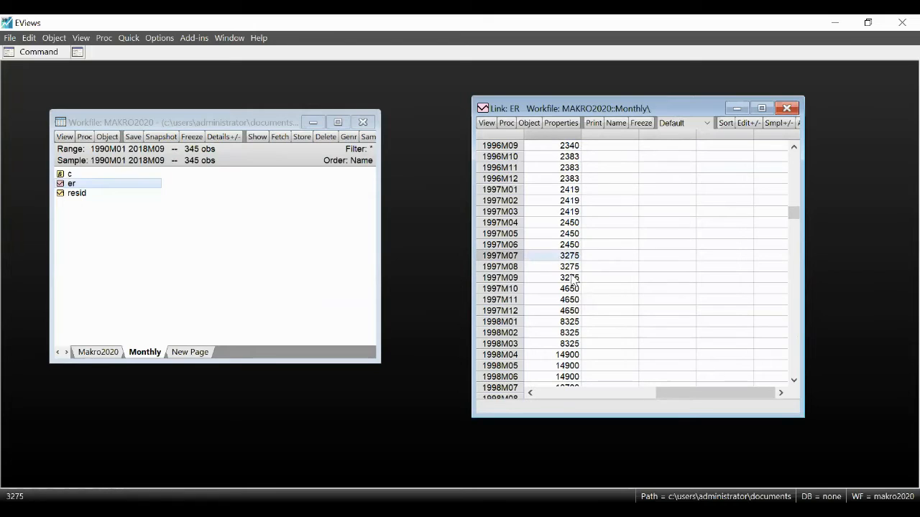
pyautogui.click(566, 269)
pyautogui.click(573, 279)
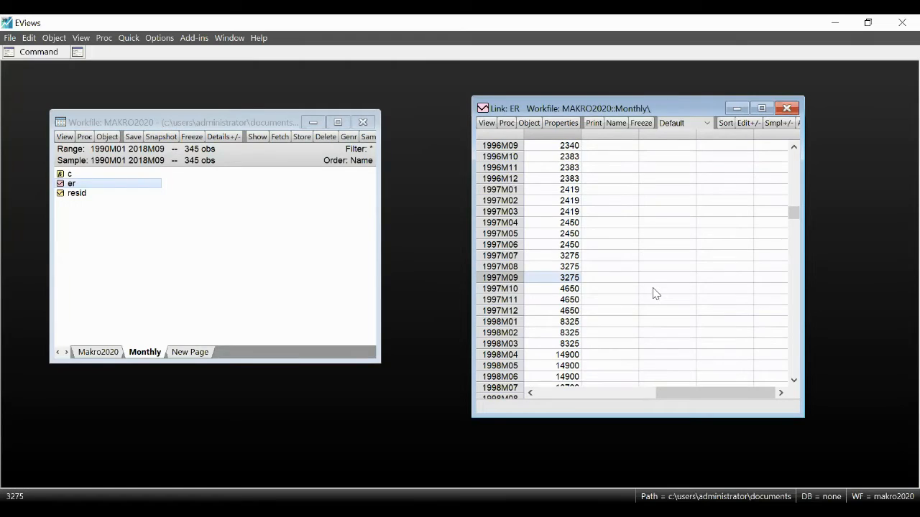
pyautogui.click(571, 158)
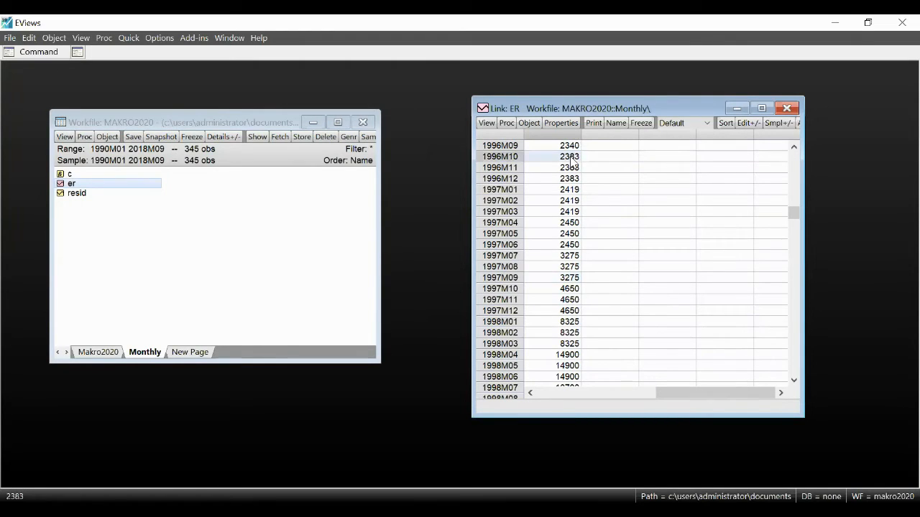
pyautogui.click(572, 169)
pyautogui.click(573, 178)
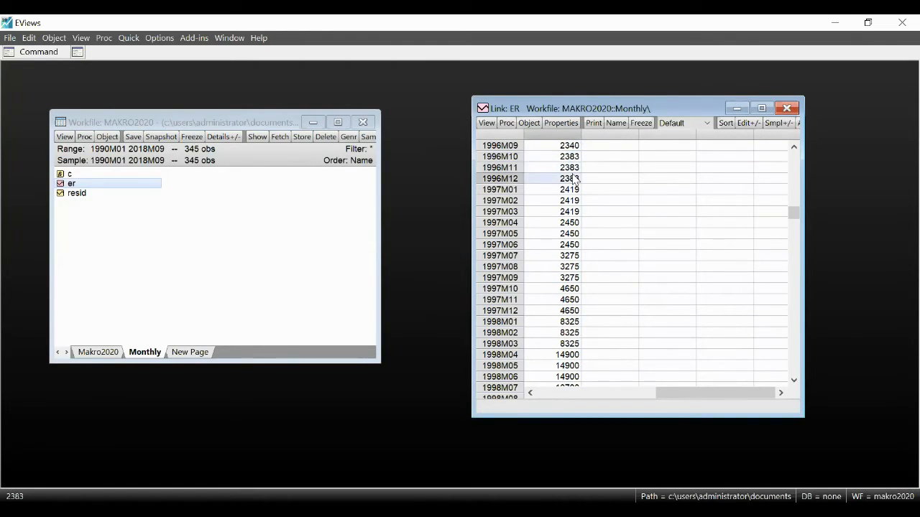
pyautogui.click(786, 108)
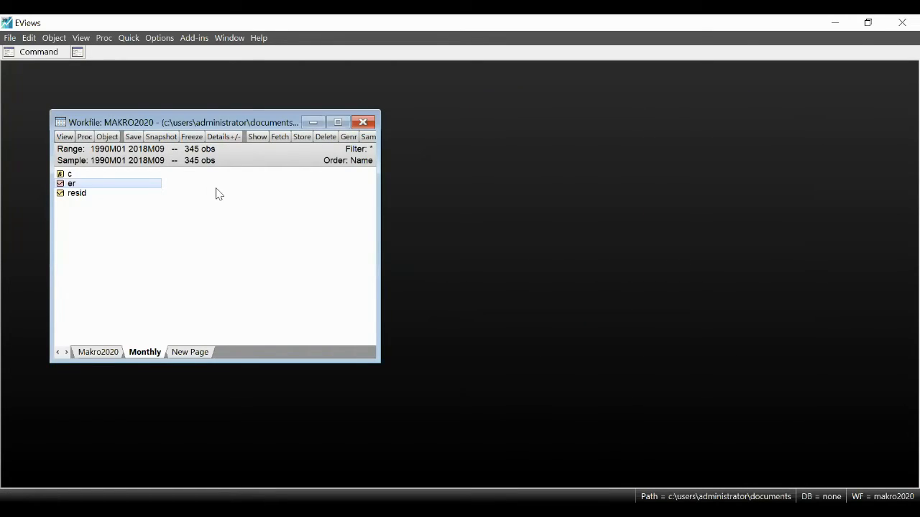
# Step: Delete the er link from the Monthly page
pyautogui.press('Delete')
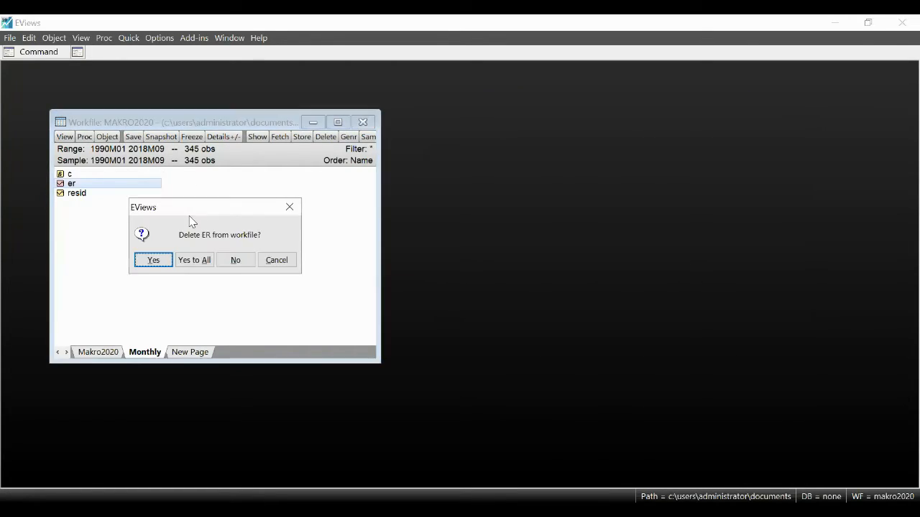
pyautogui.click(154, 261)
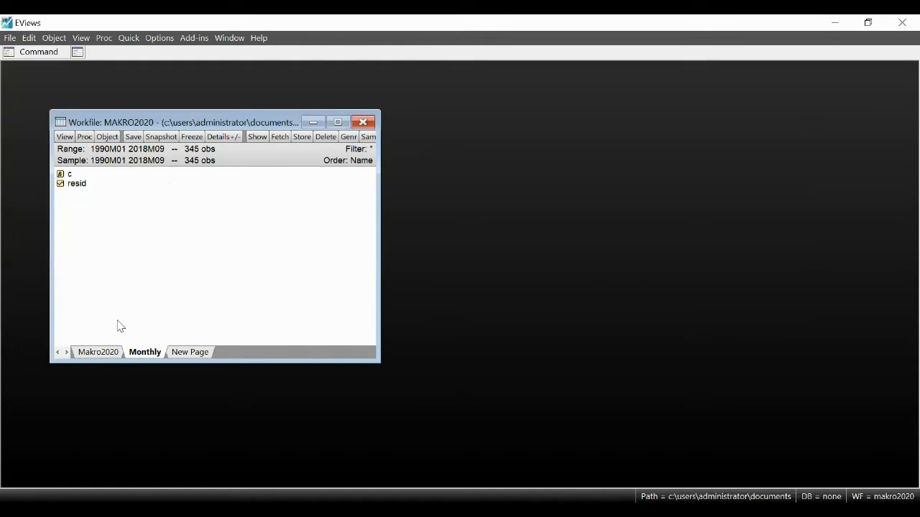
# Step: Copy er from the Makro2020 page and paste it into the Monthly page as a link using Linear low-to-high conversion matched to First
pyautogui.click(108, 352)
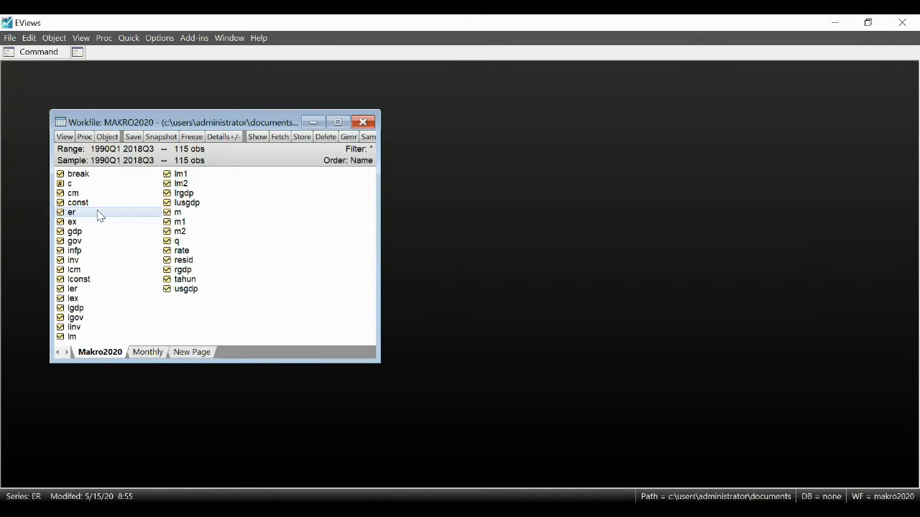
pyautogui.click(149, 352)
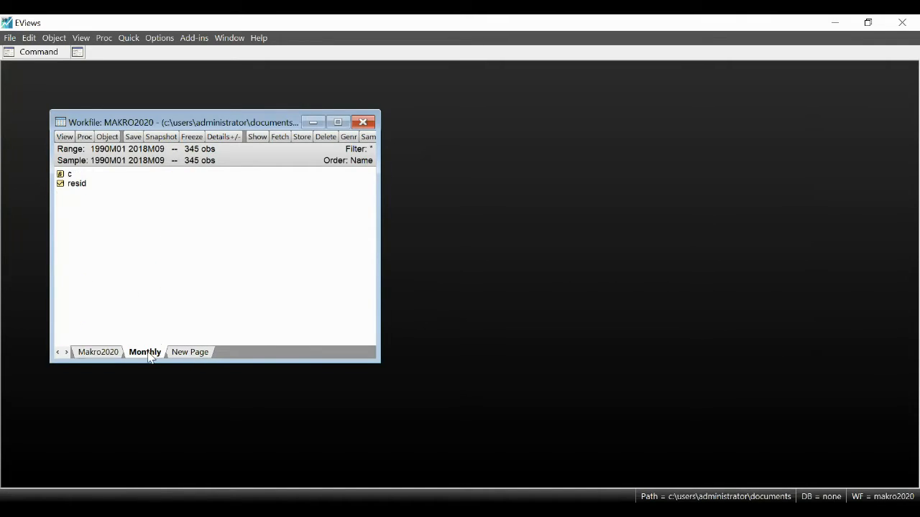
pyautogui.rightClick(159, 236)
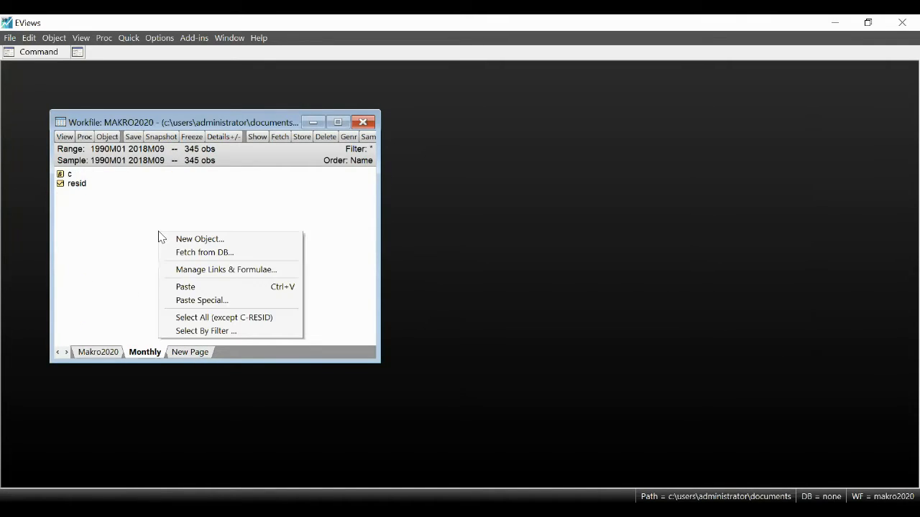
pyautogui.click(204, 307)
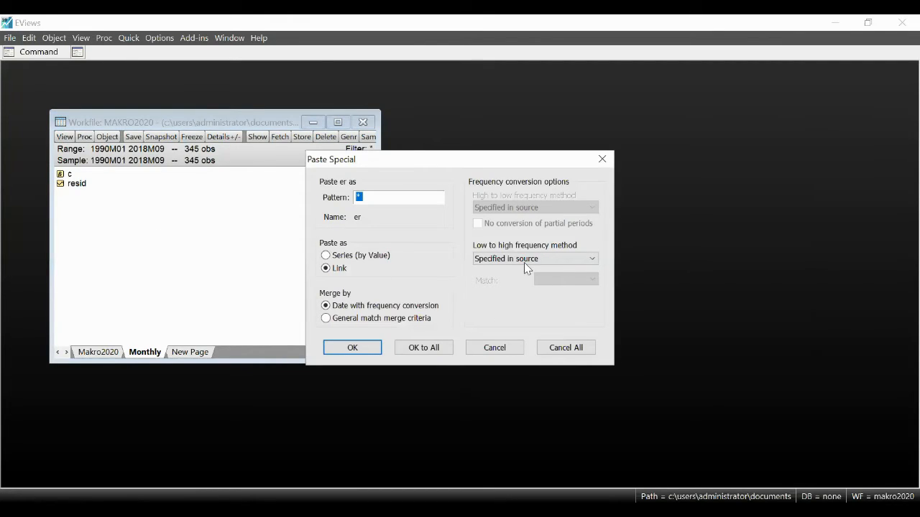
pyautogui.click(524, 260)
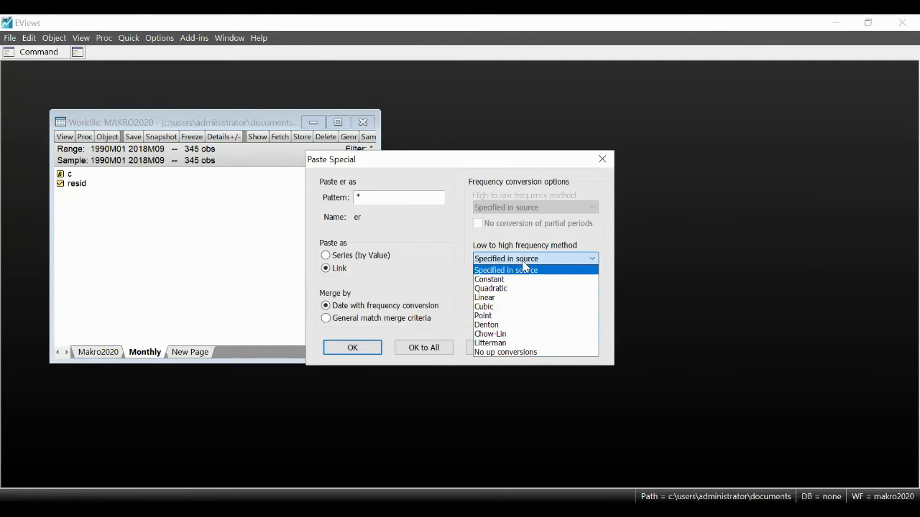
pyautogui.click(507, 297)
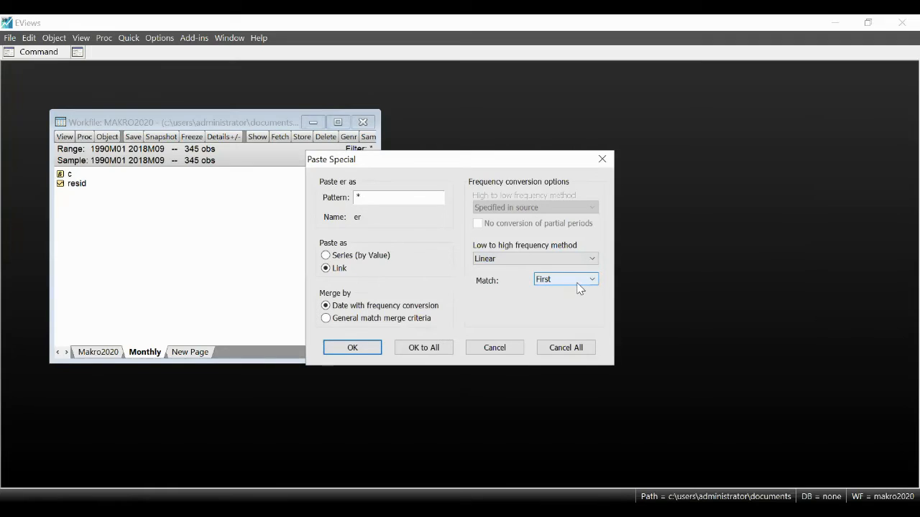
pyautogui.click(353, 348)
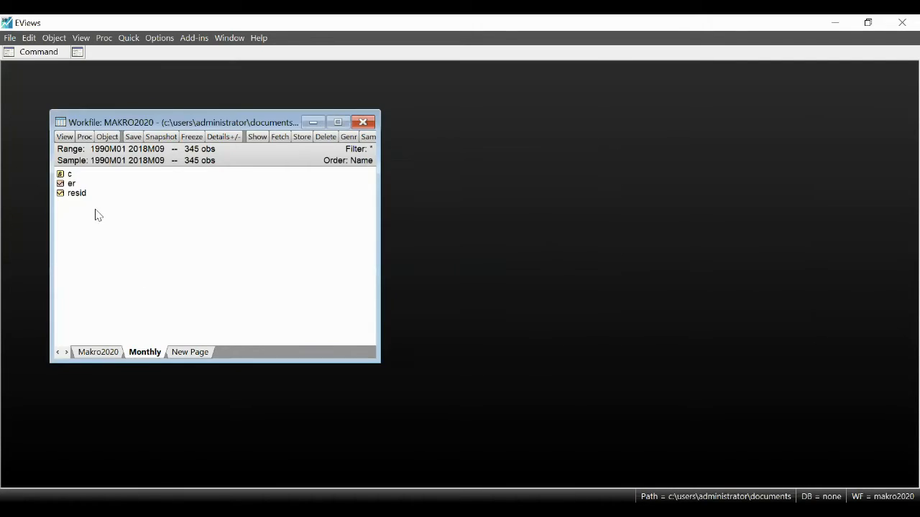
# Step: Plot the monthly er link as a basic Line & Symbol graph of raw data and freeze it with graph updating off
pyautogui.doubleClick(69, 185)
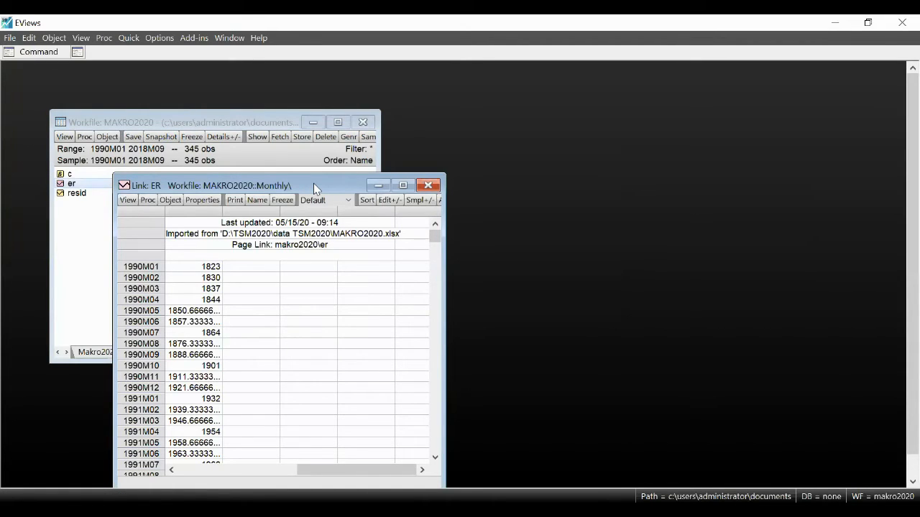
pyautogui.moveTo(313, 184); pyautogui.dragTo(679, 139)
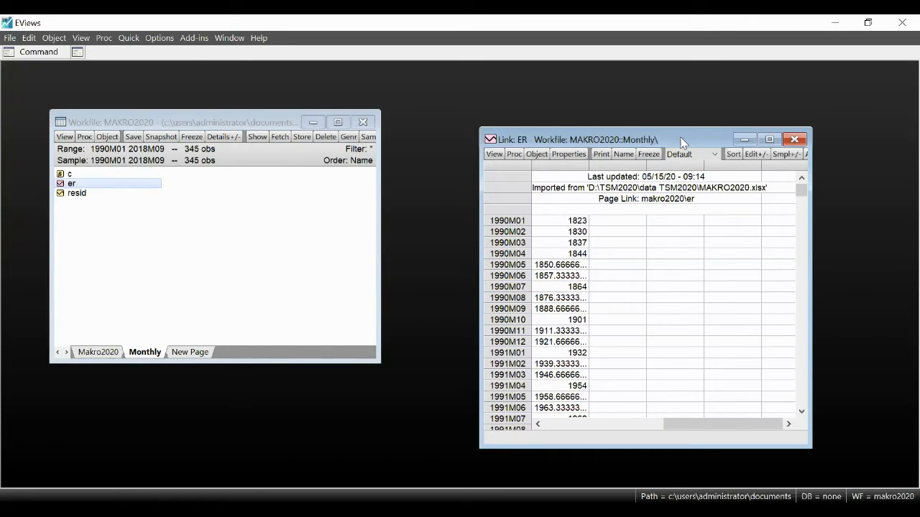
pyautogui.click(494, 155)
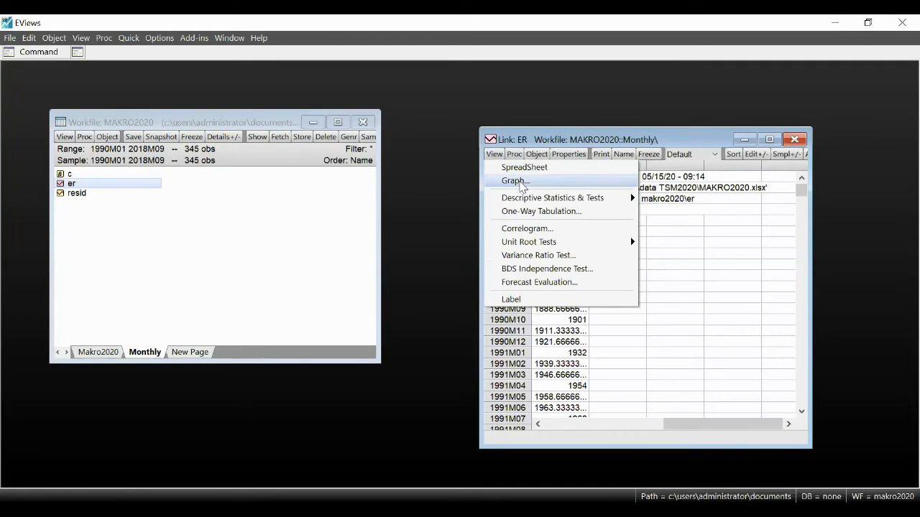
pyautogui.click(520, 182)
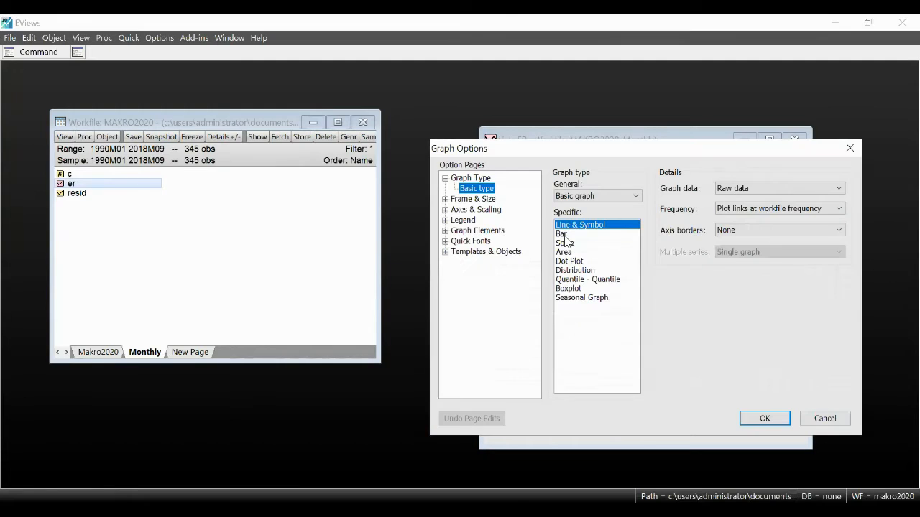
pyautogui.click(765, 418)
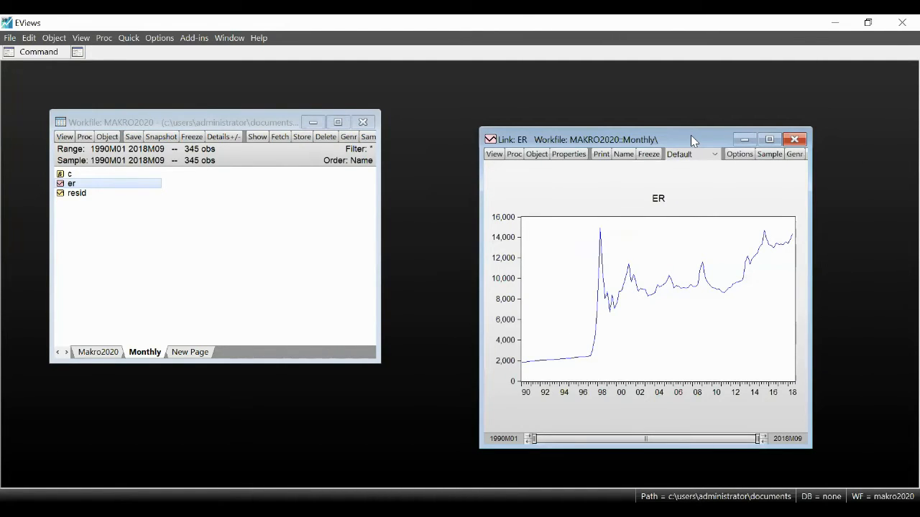
pyautogui.moveTo(690, 135); pyautogui.dragTo(735, 120)
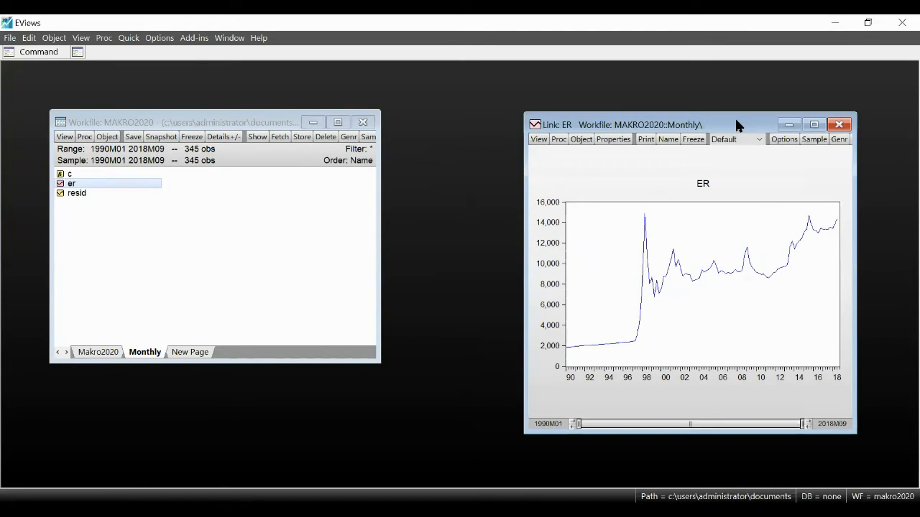
pyautogui.click(692, 139)
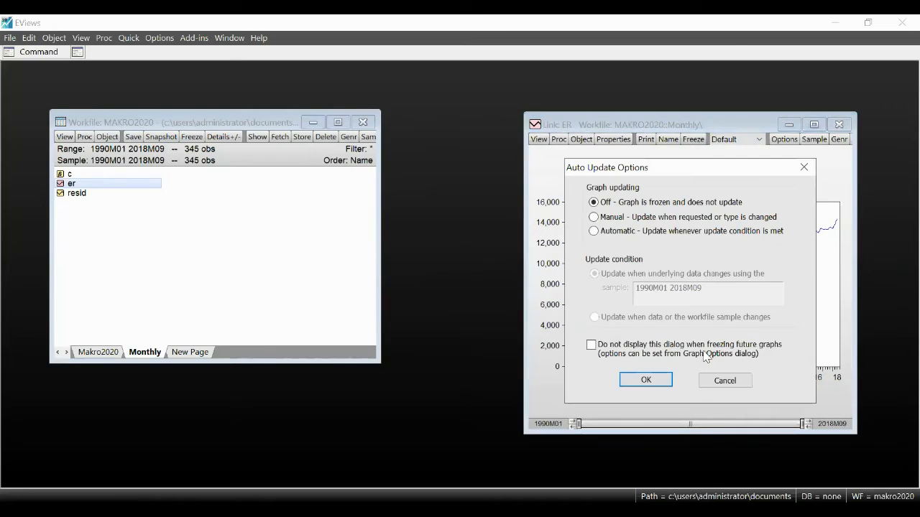
pyautogui.click(646, 380)
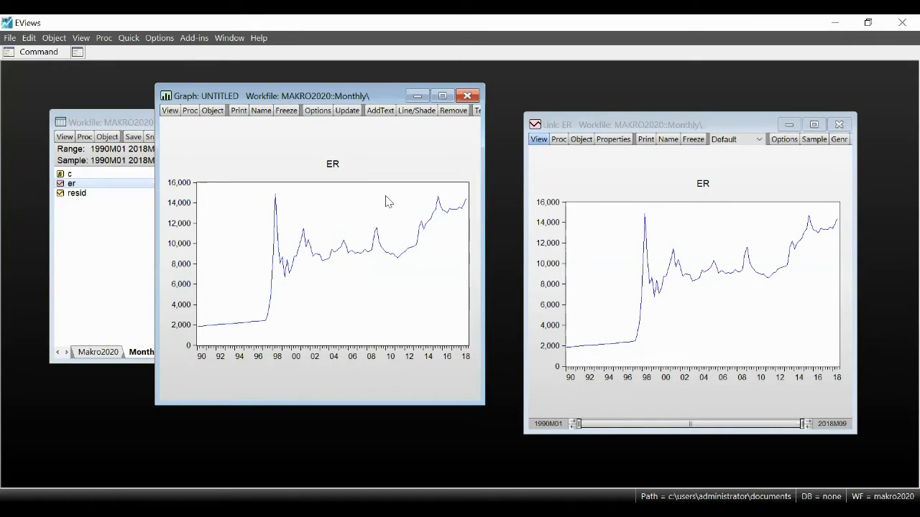
# Step: Plot the quarterly er series from the Makro2020 page as a Line & Symbol graph to compare with the monthly graph
pyautogui.click(106, 352)
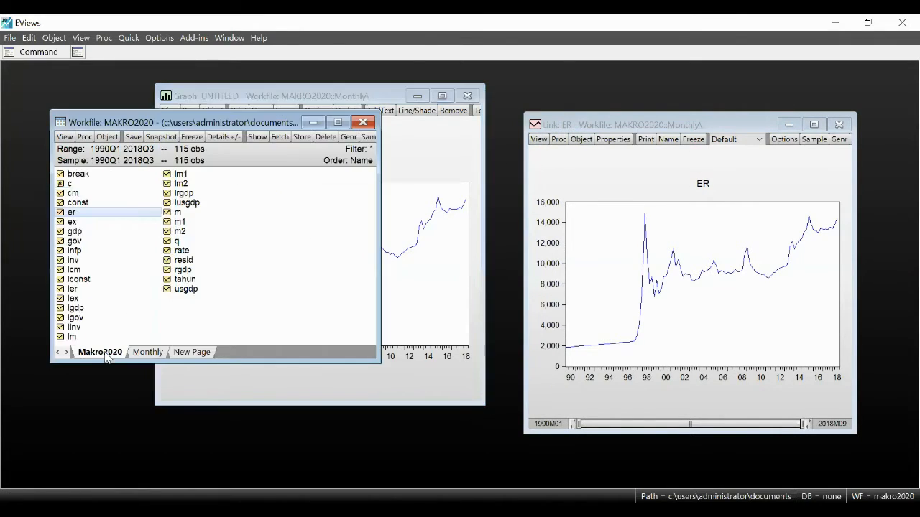
pyautogui.click(72, 214)
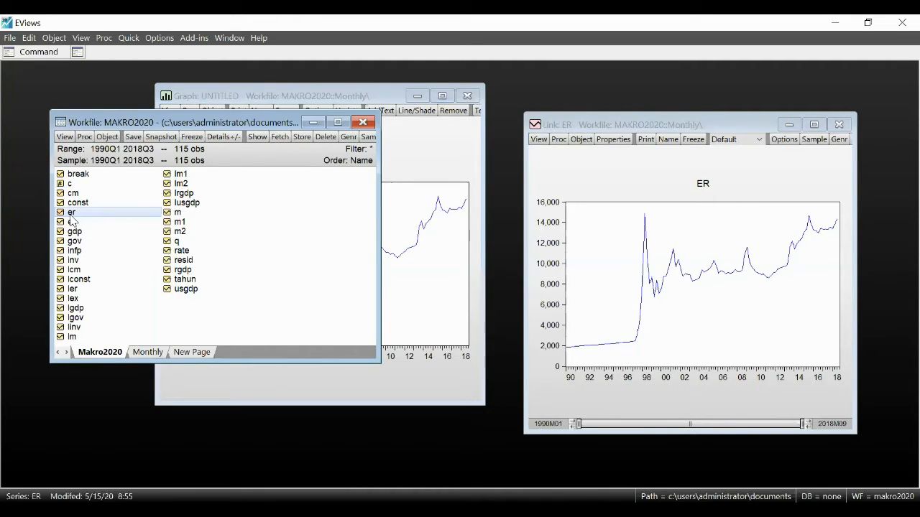
pyautogui.doubleClick(71, 216)
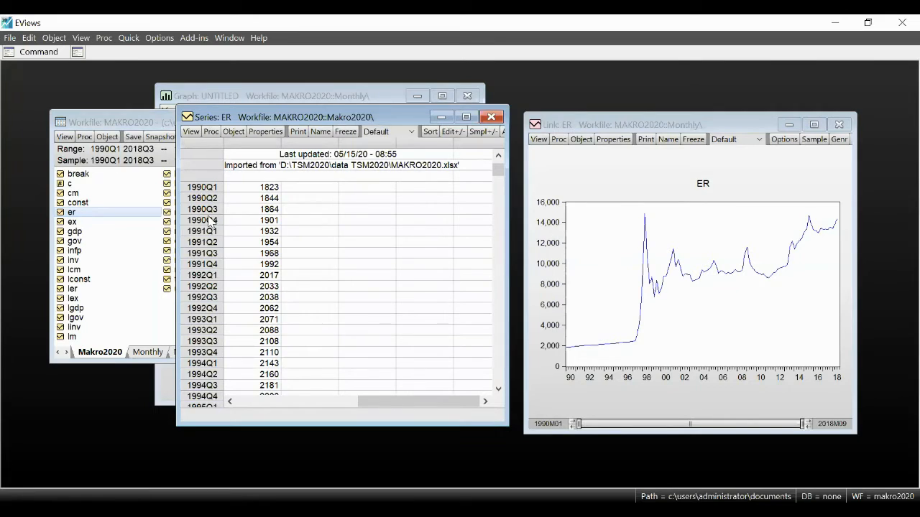
pyautogui.click(191, 132)
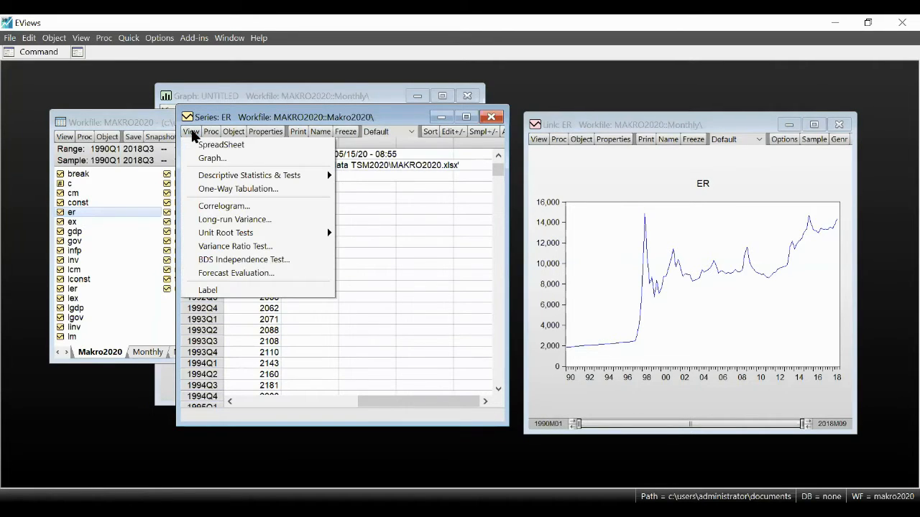
pyautogui.click(209, 159)
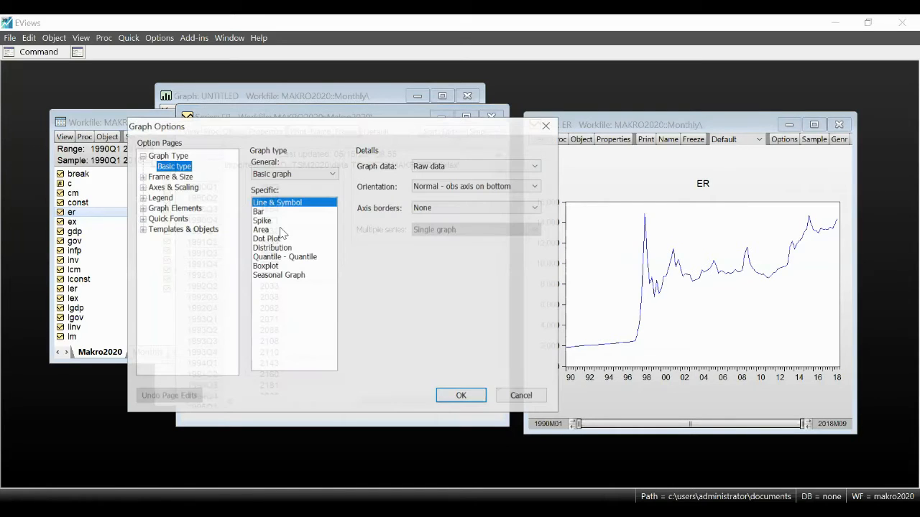
pyautogui.click(462, 396)
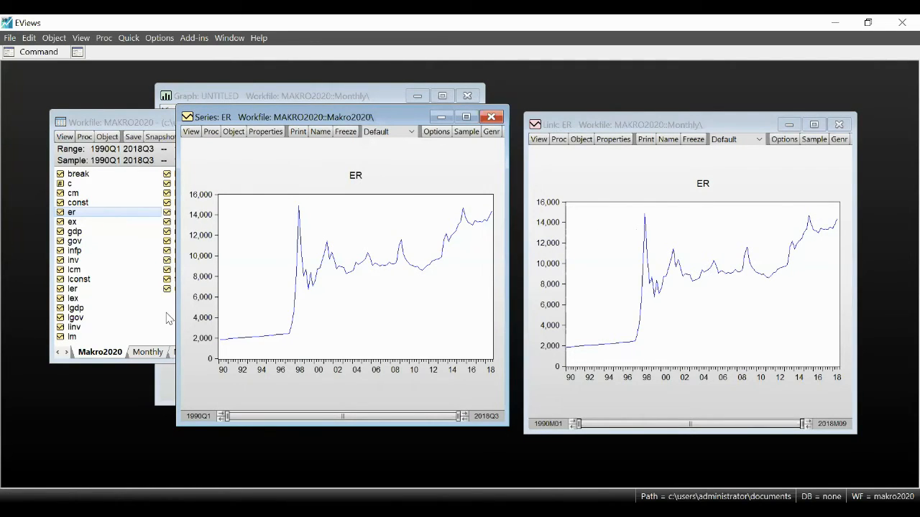
# Step: Copy series ex from the Makro2020 page and paste it into the Monthly page as a link using Linear conversion matched to First
pyautogui.click(142, 320)
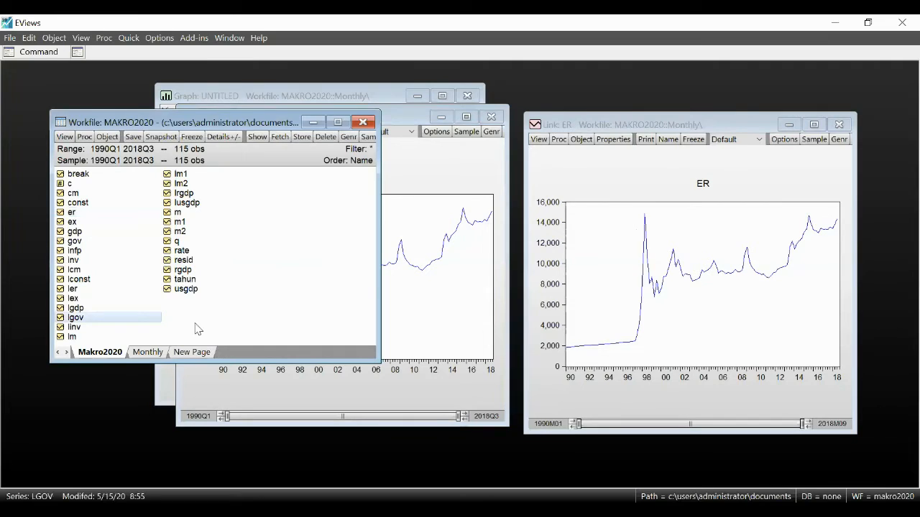
pyautogui.click(151, 352)
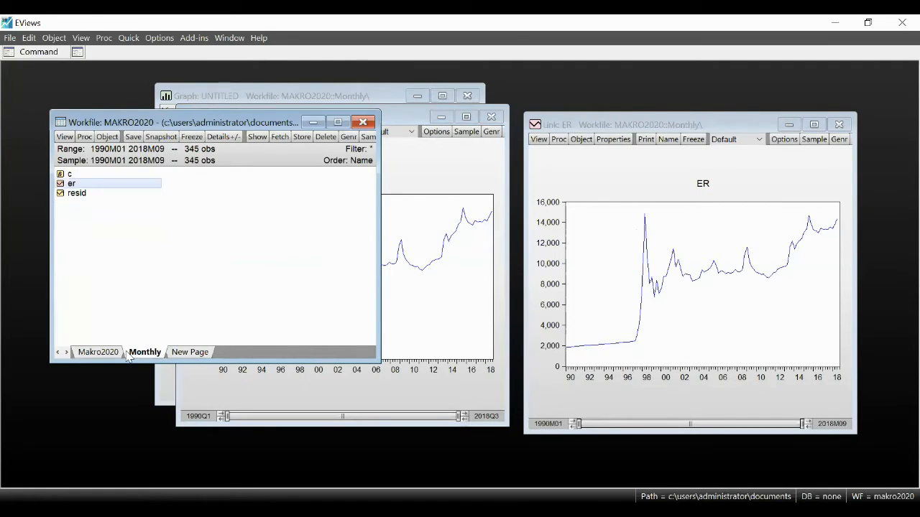
pyautogui.click(113, 353)
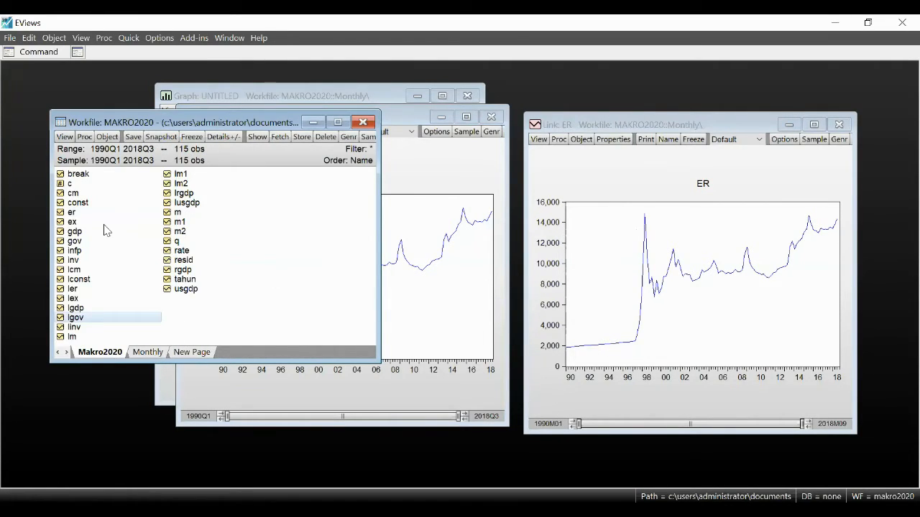
pyautogui.click(73, 223)
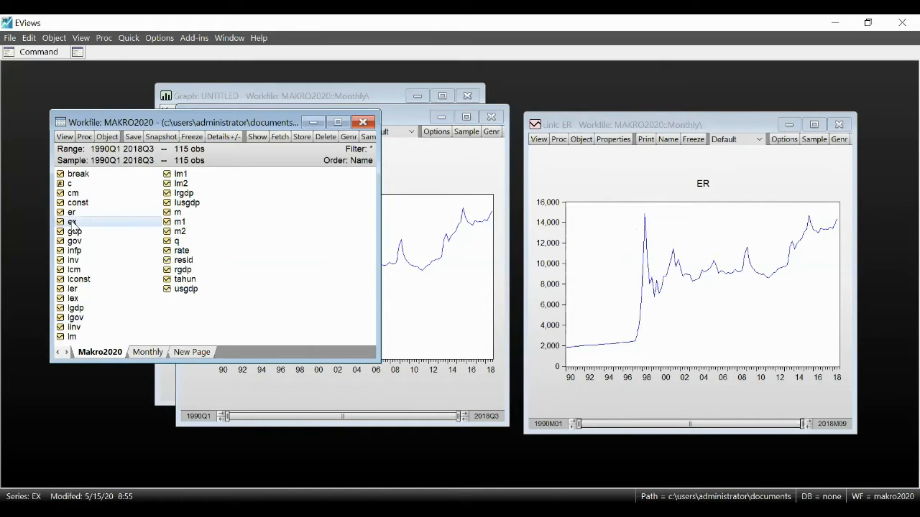
pyautogui.click(149, 352)
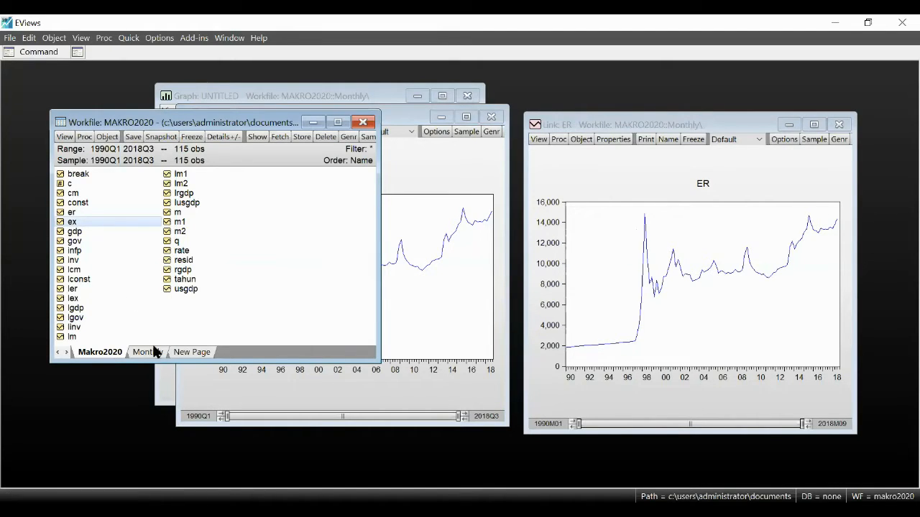
pyautogui.rightClick(256, 215)
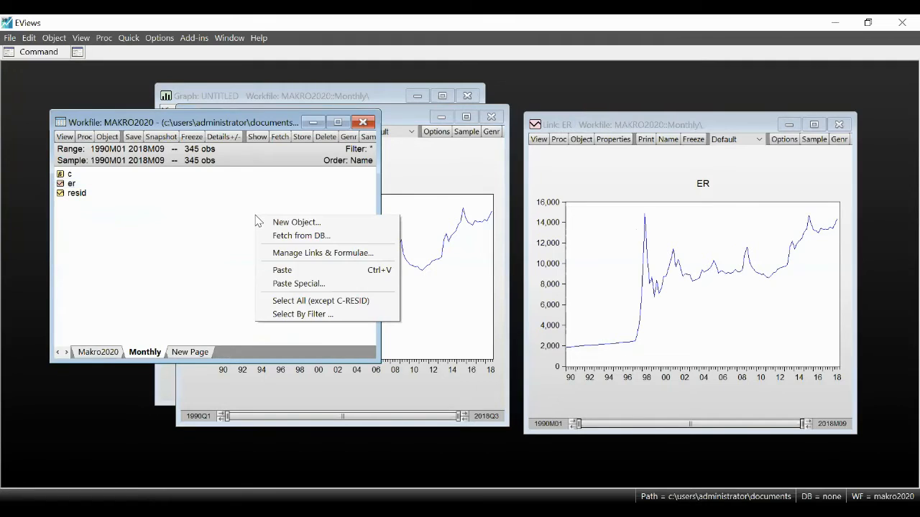
pyautogui.click(286, 285)
pyautogui.click(534, 258)
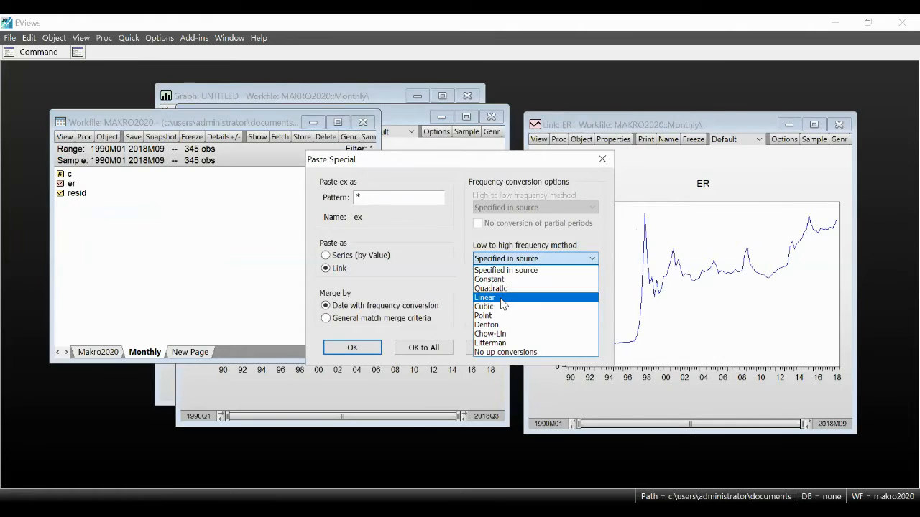
pyautogui.click(502, 304)
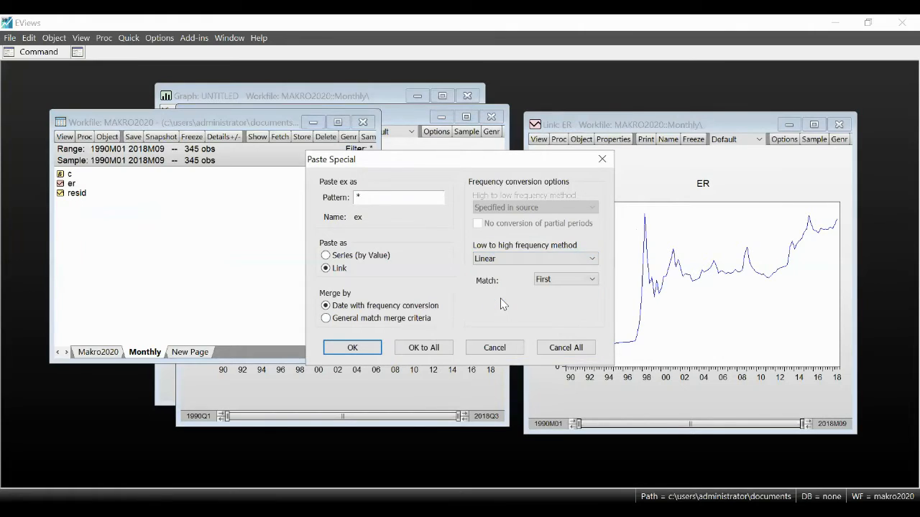
pyautogui.click(369, 349)
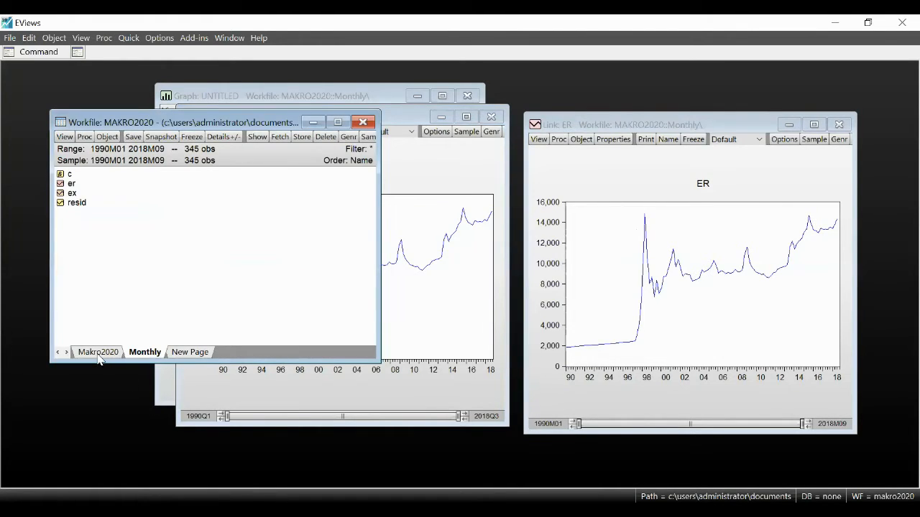
# Step: Copy series m from the Makro2020 page and paste it into the Monthly page as a link using Linear conversion matched to First
pyautogui.click(100, 352)
pyautogui.click(175, 214)
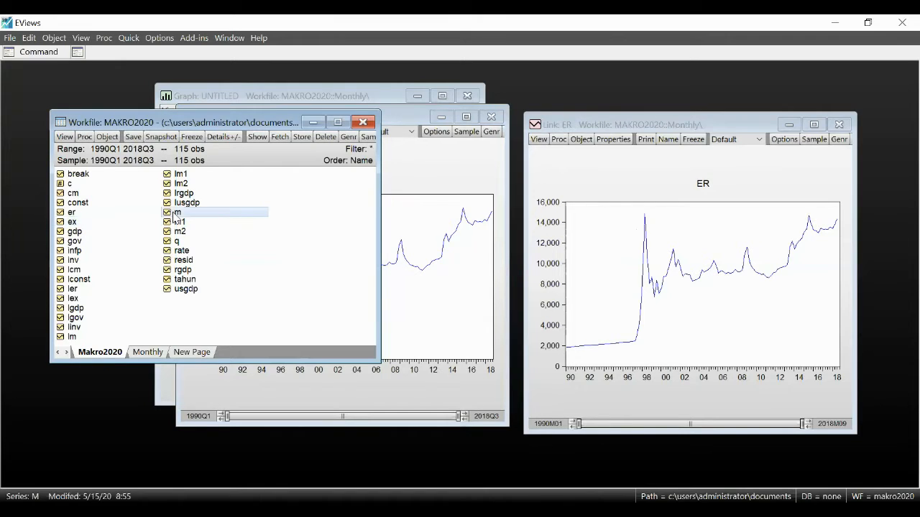
pyautogui.click(147, 352)
pyautogui.rightClick(220, 260)
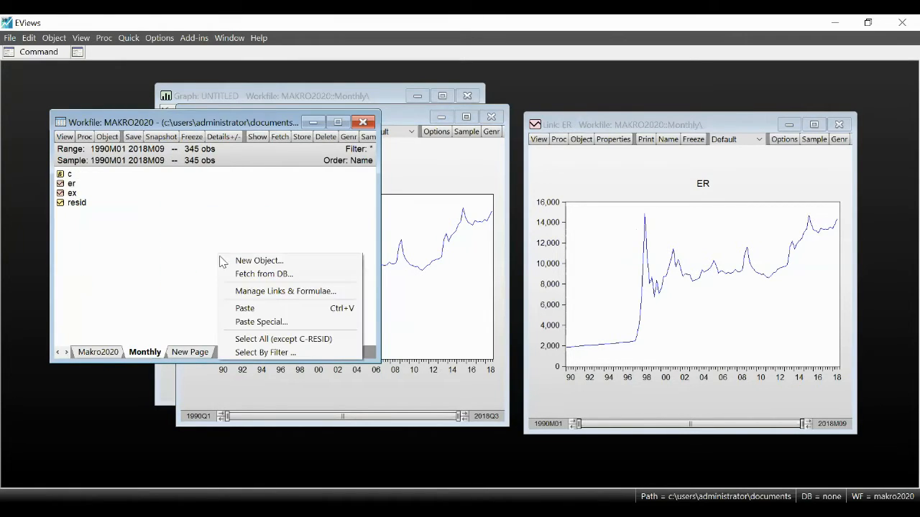
pyautogui.click(262, 322)
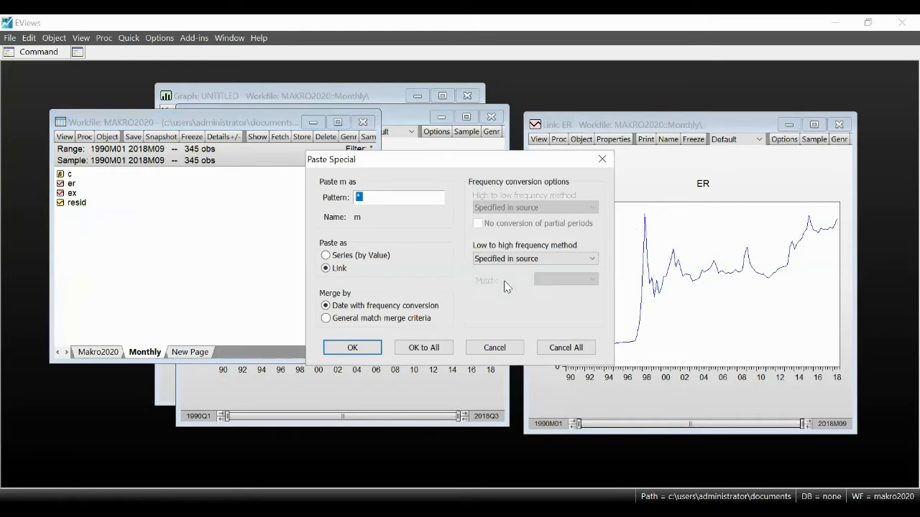
pyautogui.click(535, 259)
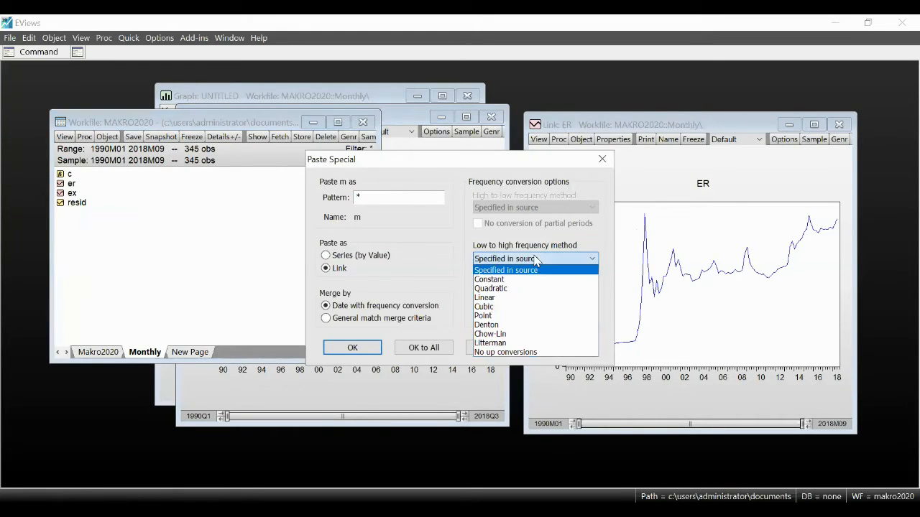
pyautogui.click(492, 296)
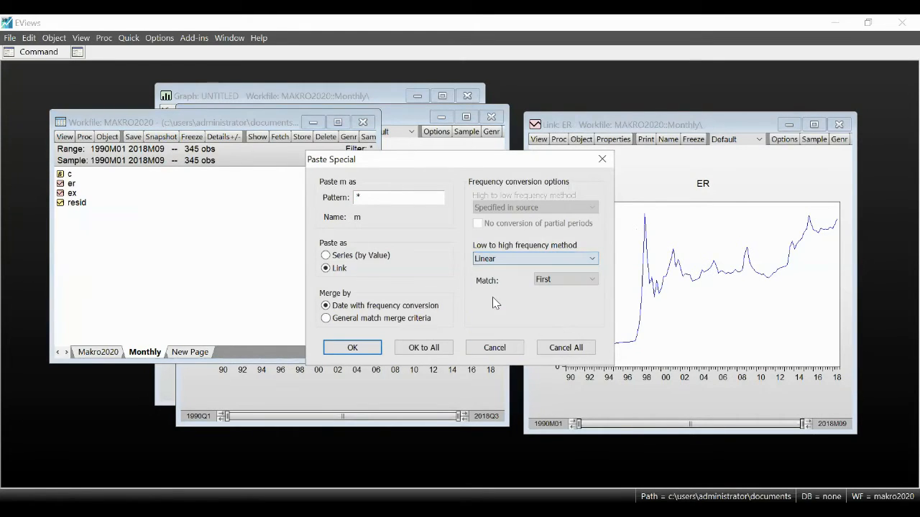
pyautogui.click(347, 351)
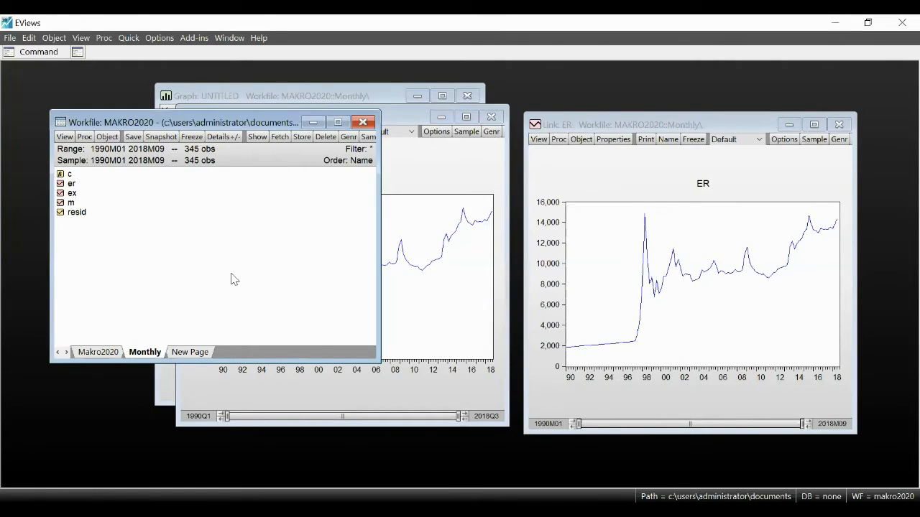
# Step: Select the er, ex and m links on the Monthly page and open them together as an equation
pyautogui.click(72, 184)
pyautogui.keyDown('ctrl'); pyautogui.click(71, 194); pyautogui.keyUp('ctrl')
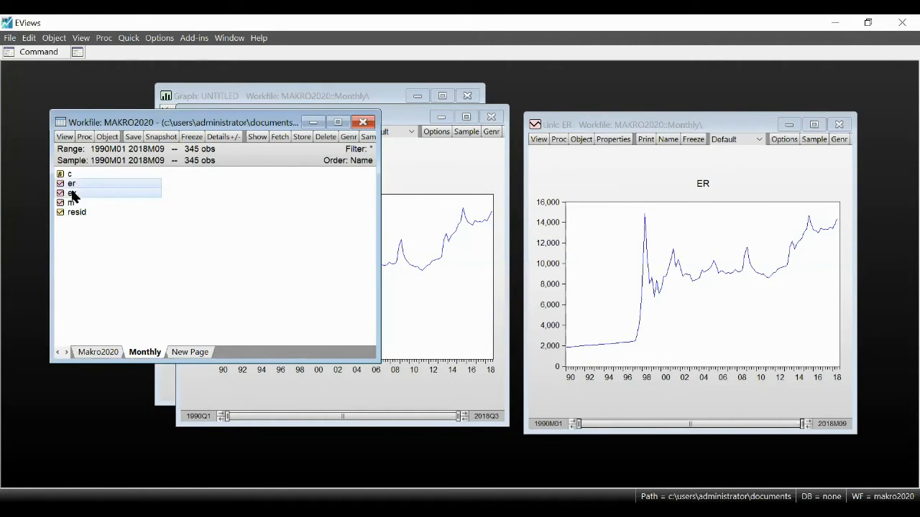
pyautogui.keyDown('ctrl'); pyautogui.click(72, 204); pyautogui.keyUp('ctrl')
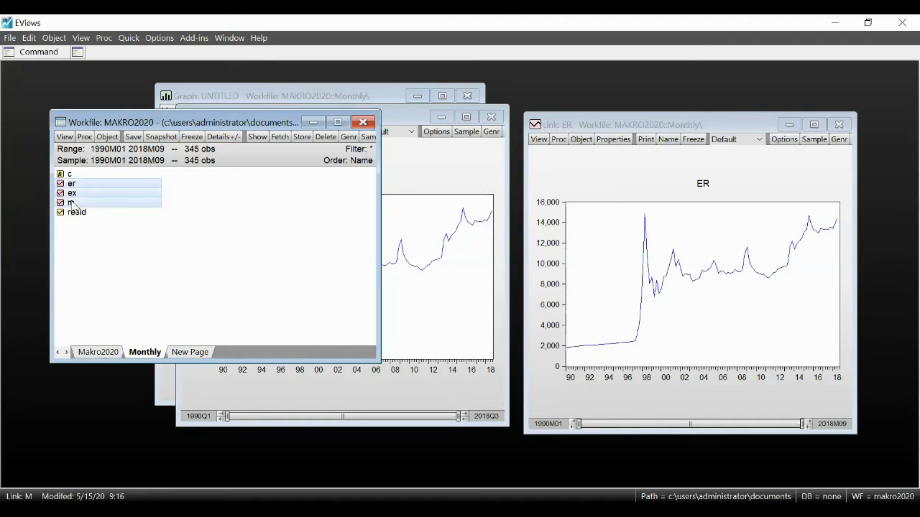
pyautogui.rightClick(72, 204)
pyautogui.moveTo(213, 213)
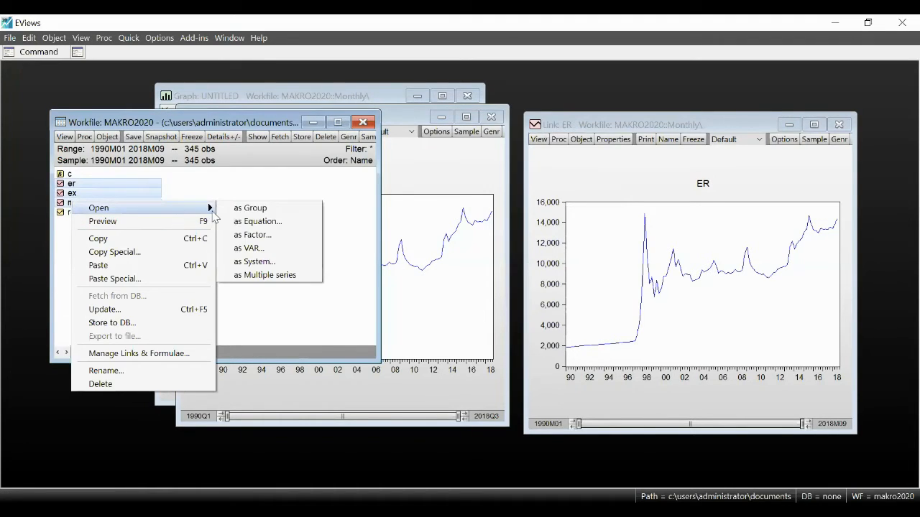
pyautogui.click(273, 227)
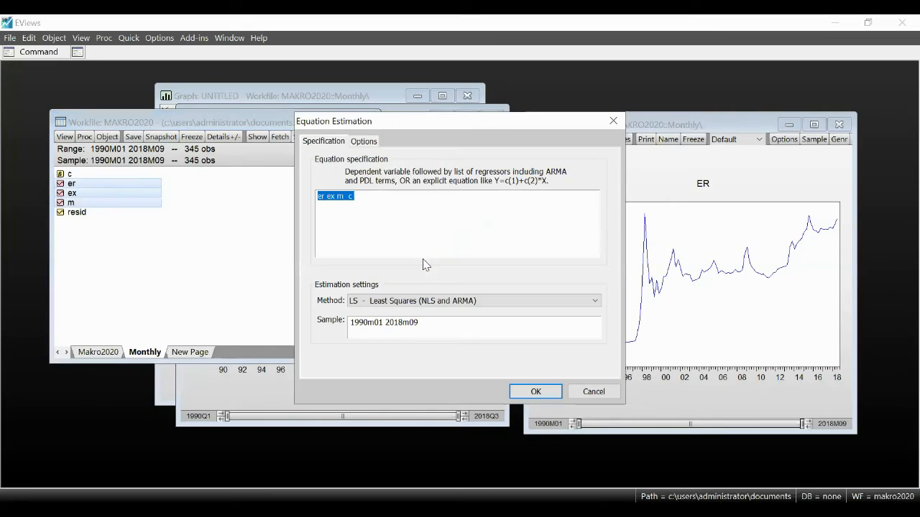
# Step: Try to estimate a Threshold Regression of er with ex, m and c as the threshold varying regressors
pyautogui.click(407, 300)
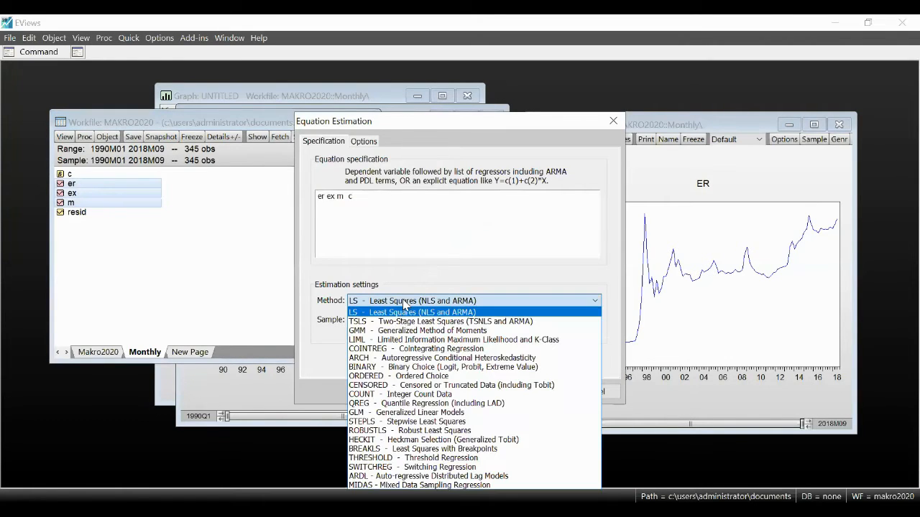
pyautogui.click(402, 462)
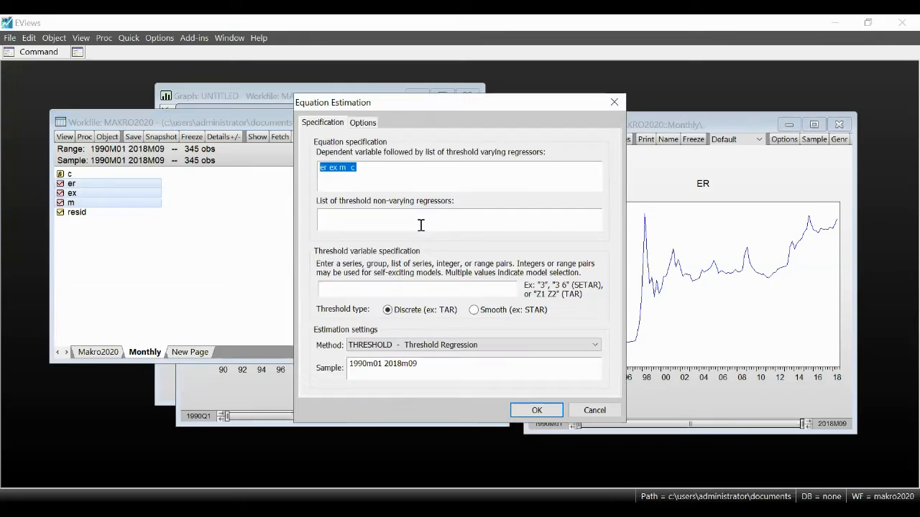
pyautogui.click(365, 167)
pyautogui.write('c')
pyautogui.click(413, 293)
pyautogui.click(536, 411)
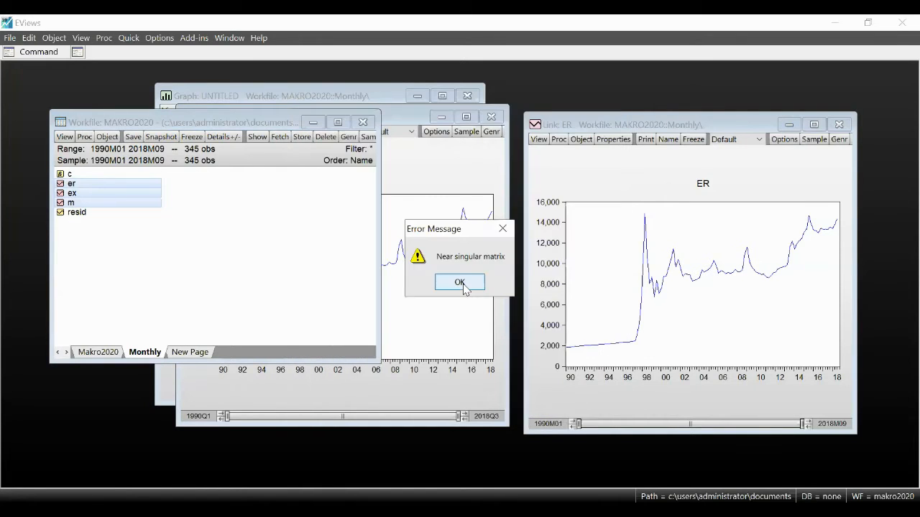
pyautogui.click(460, 282)
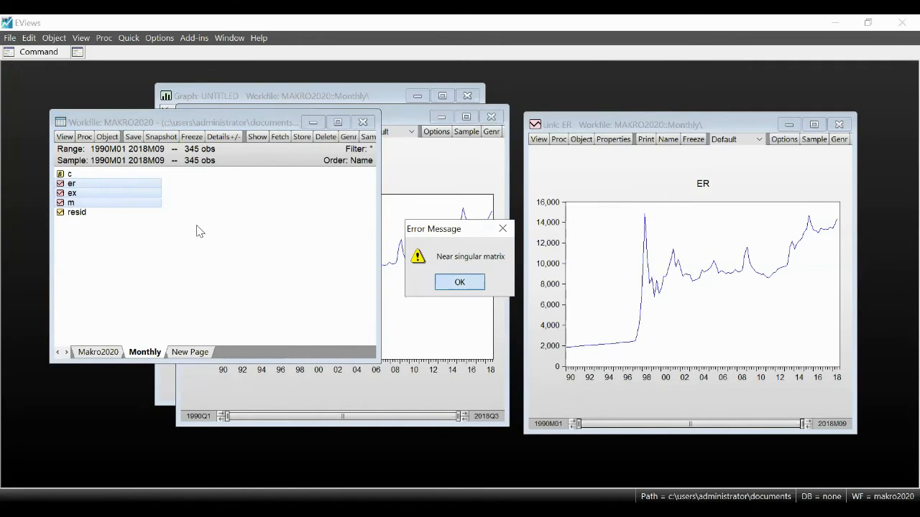
# Step: Reopen er, ex and m as an equation specified as er ex m without the constant, using the Threshold Regression method
pyautogui.rightClick(120, 185)
pyautogui.moveTo(206, 190)
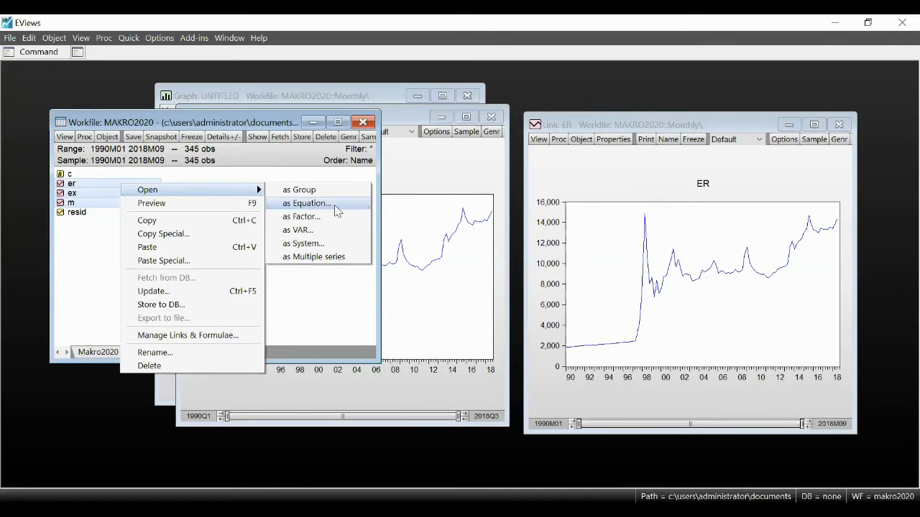
pyautogui.click(344, 209)
pyautogui.click(397, 209)
pyautogui.press('BackSpace')
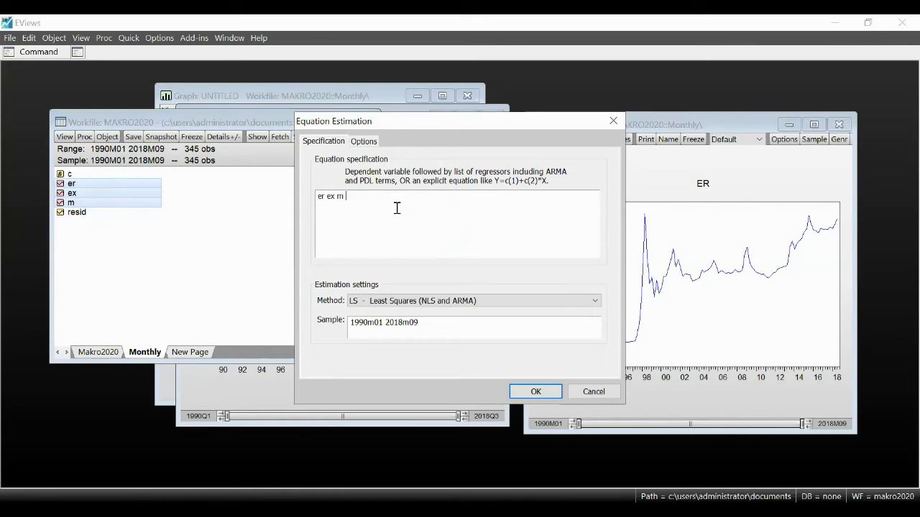
pyautogui.click(433, 300)
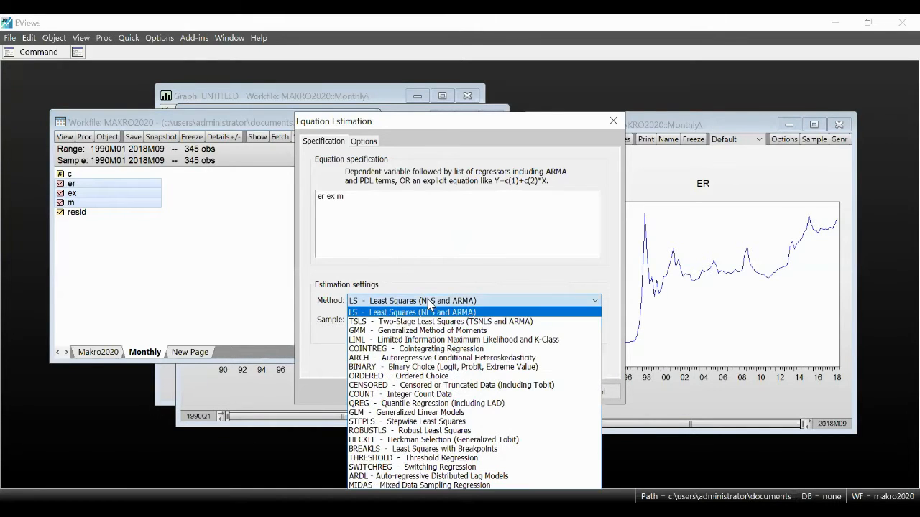
pyautogui.click(413, 460)
# Step: Estimate the discrete threshold regression with c as the threshold non-varying regressor and er as the threshold variable
pyautogui.click(359, 290)
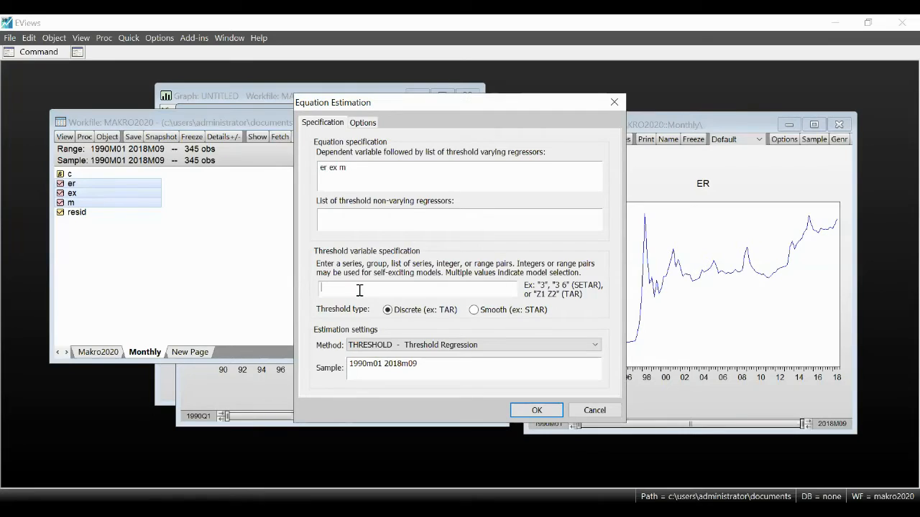
pyautogui.click(388, 218)
pyautogui.write('ct')
pyautogui.press('BackSpace')
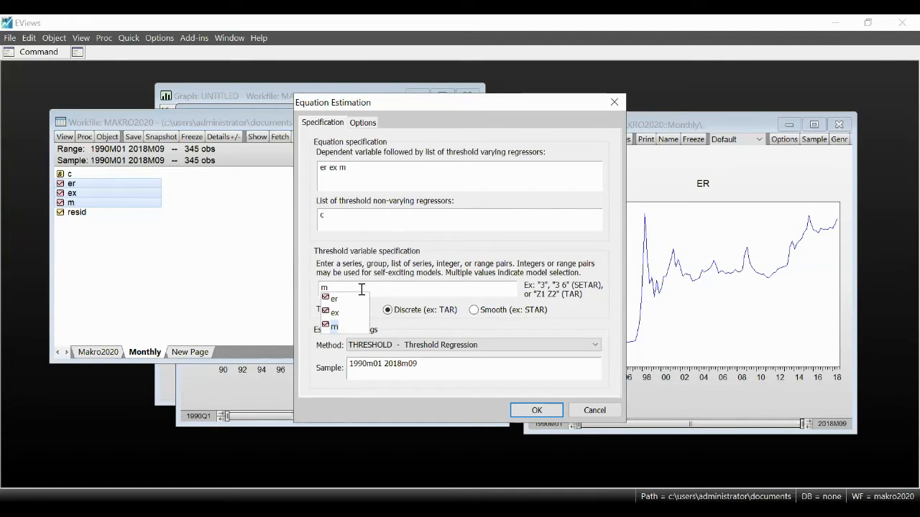
pyautogui.press('BackSpace')
pyautogui.write('er')
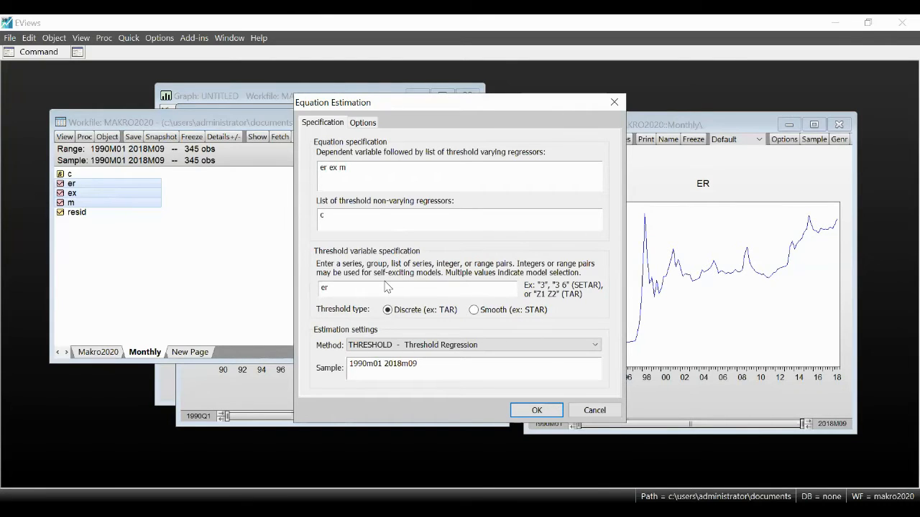
pyautogui.click(373, 215)
pyautogui.click(543, 411)
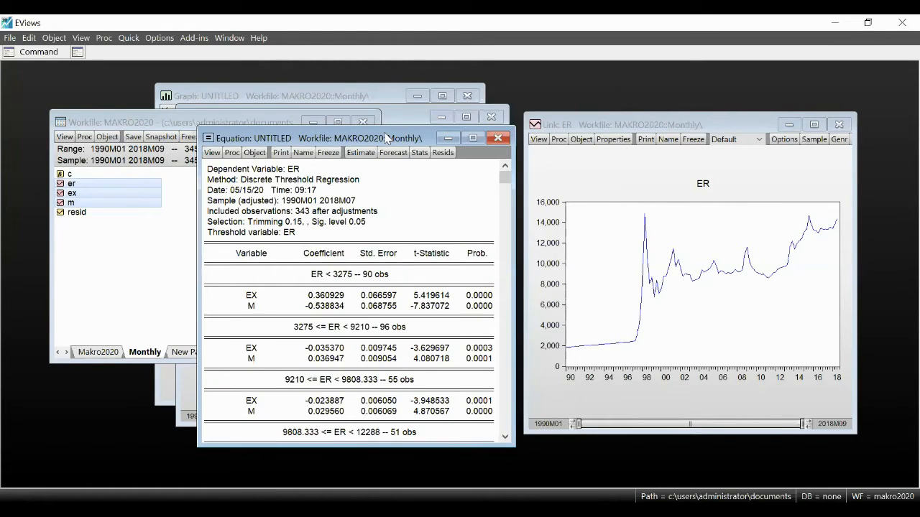
# Step: Move and enlarge the equation window, and examine the EX and M estimates and probabilities in the two lowest ER regimes
pyautogui.moveTo(385, 138); pyautogui.dragTo(358, 71)
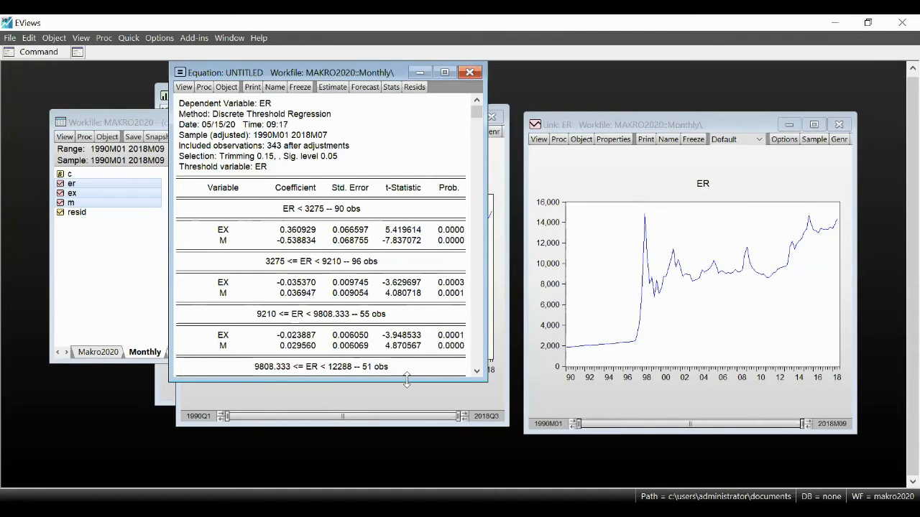
pyautogui.moveTo(406, 381); pyautogui.dragTo(408, 487)
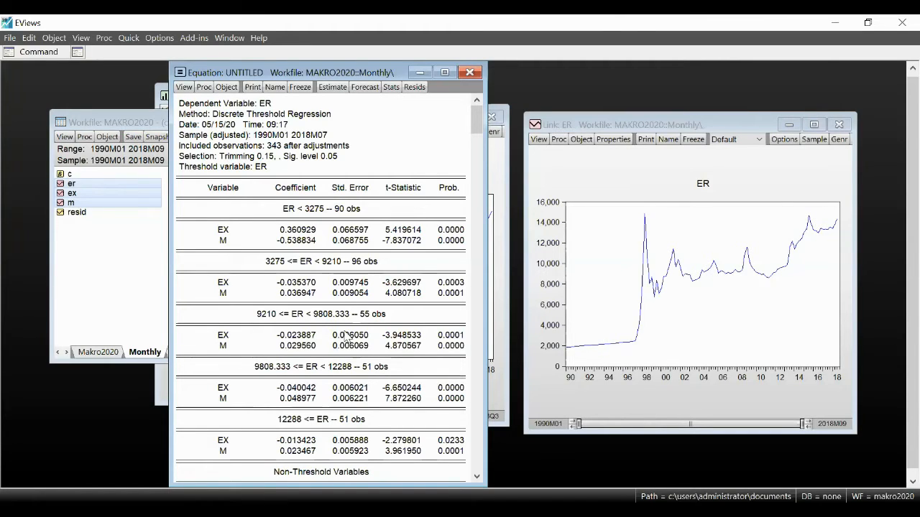
pyautogui.click(308, 231)
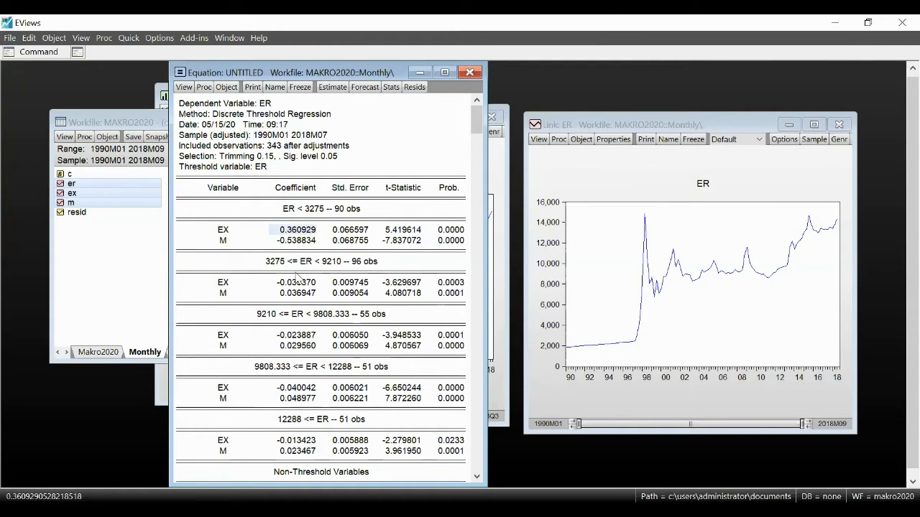
pyautogui.click(451, 232)
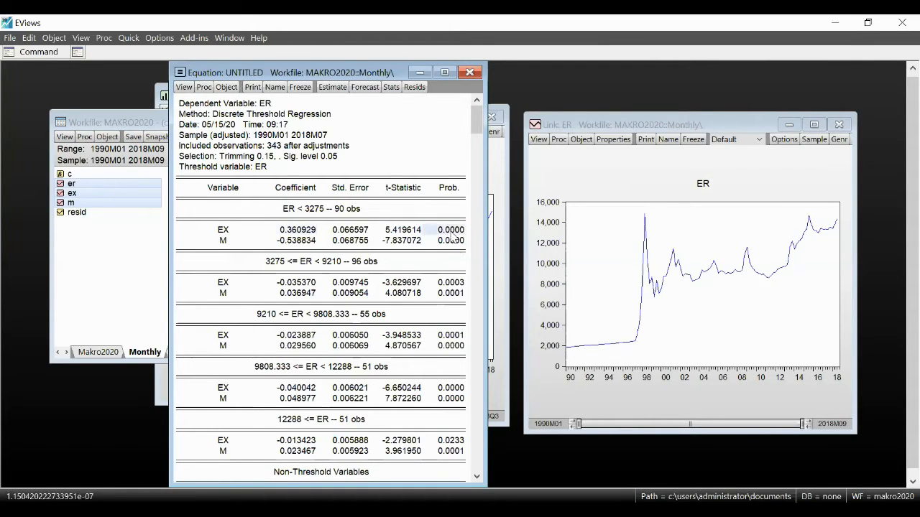
pyautogui.click(452, 241)
pyautogui.click(453, 283)
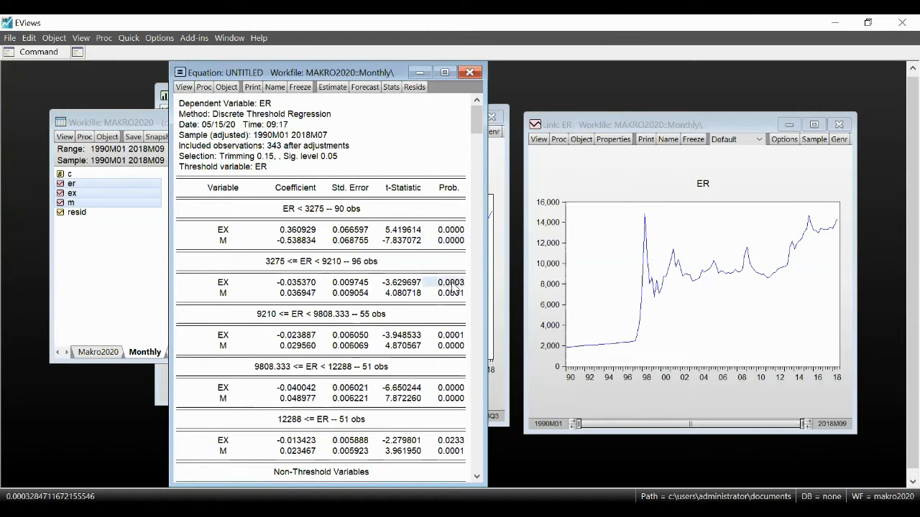
pyautogui.click(452, 293)
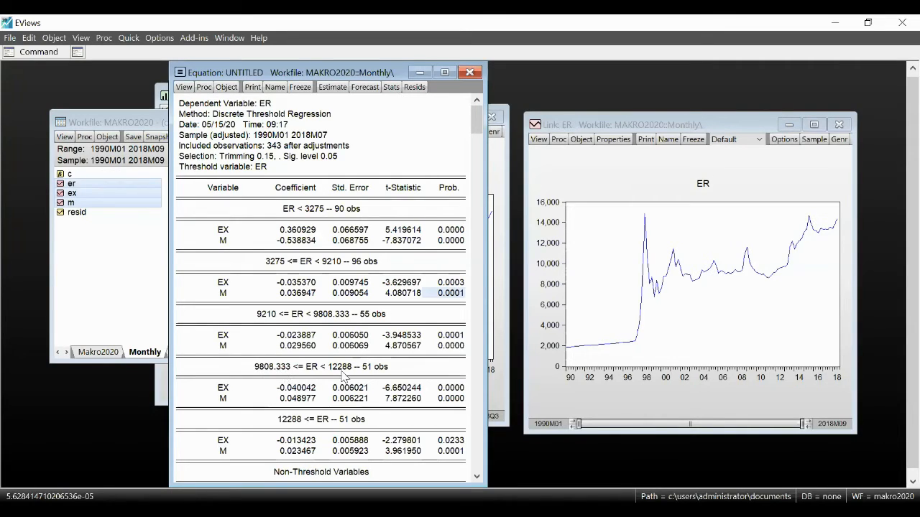
# Step: Examine the EX and M coefficients, t-statistics and threshold ranges of the third and fourth ER regimes
pyautogui.click(280, 391)
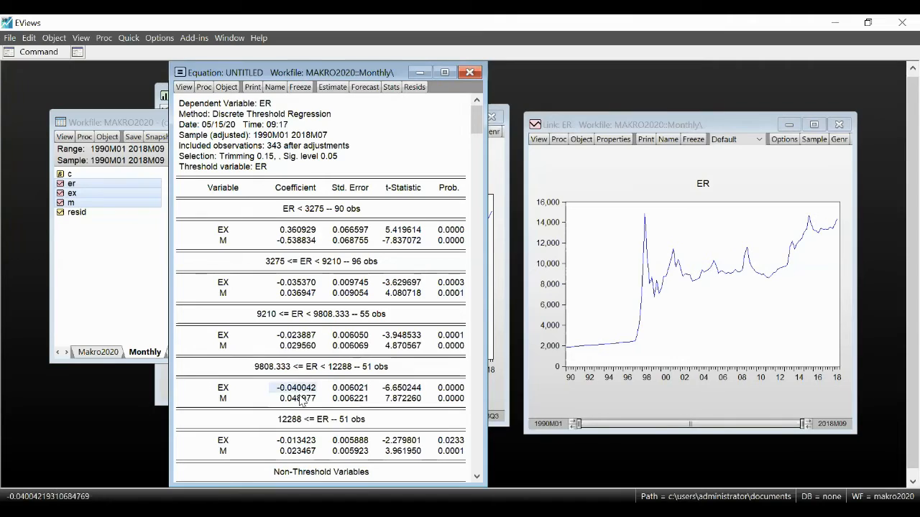
pyautogui.click(296, 396)
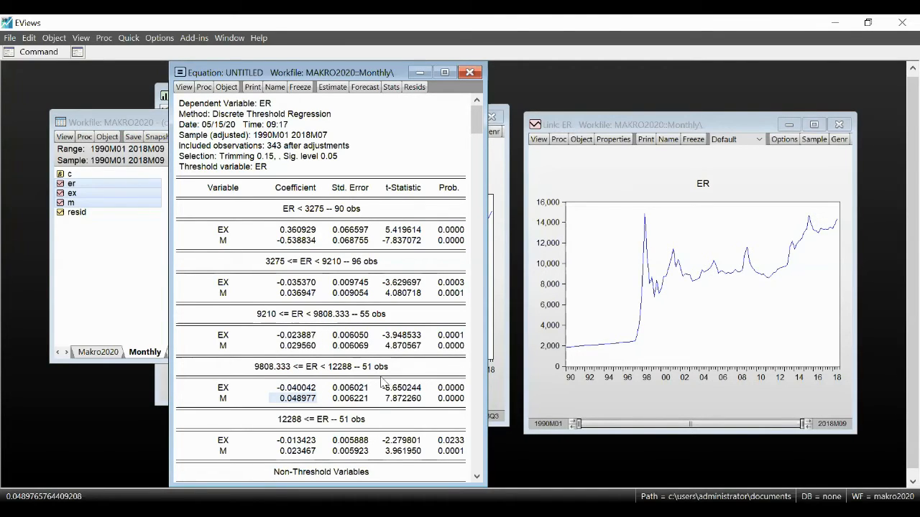
pyautogui.click(406, 399)
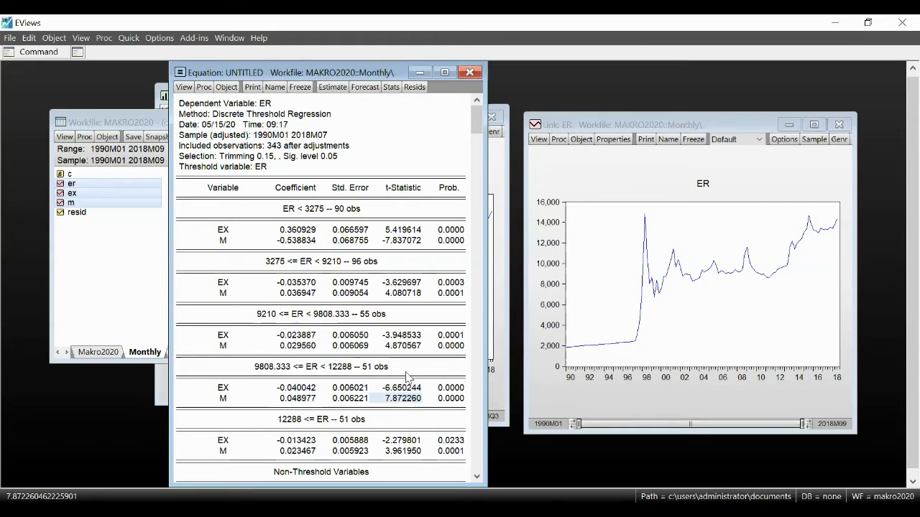
pyautogui.click(339, 319)
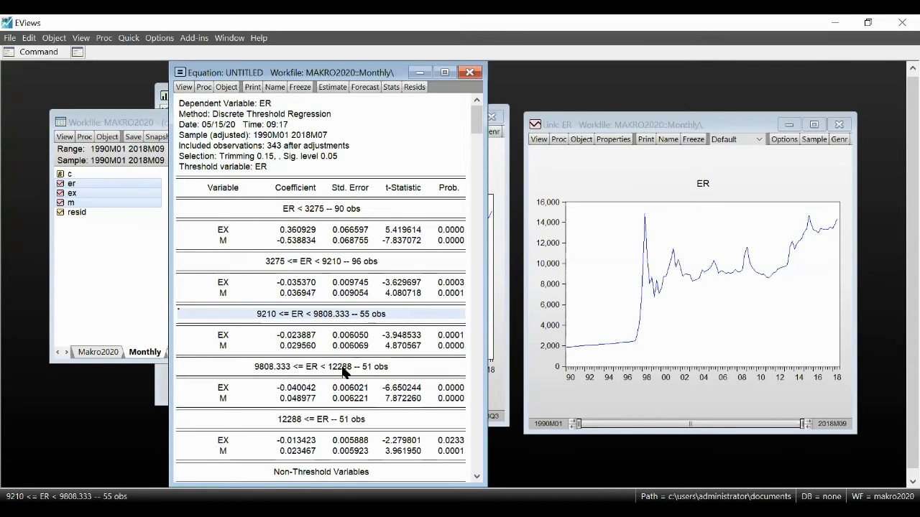
pyautogui.click(261, 368)
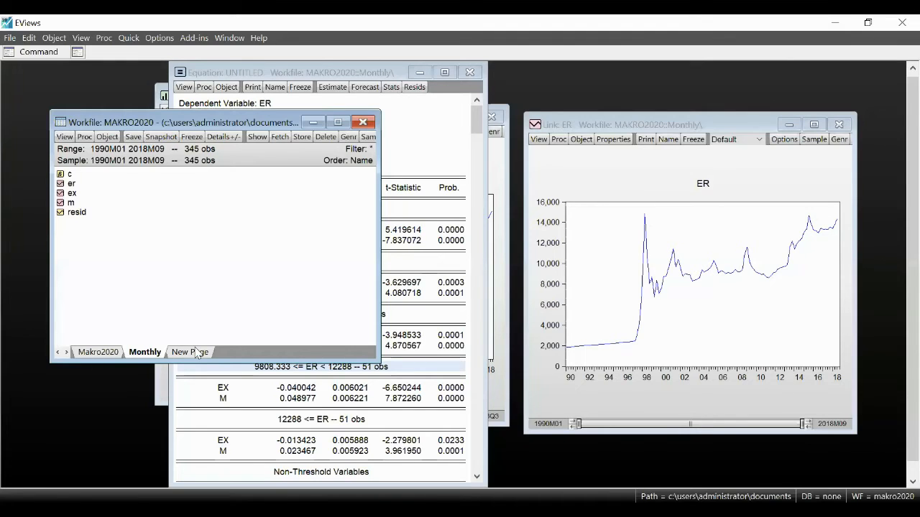
# Step: Create a new workfile page named M with Monthly frequency from 1990M01 to 2018M09
pyautogui.click(197, 353)
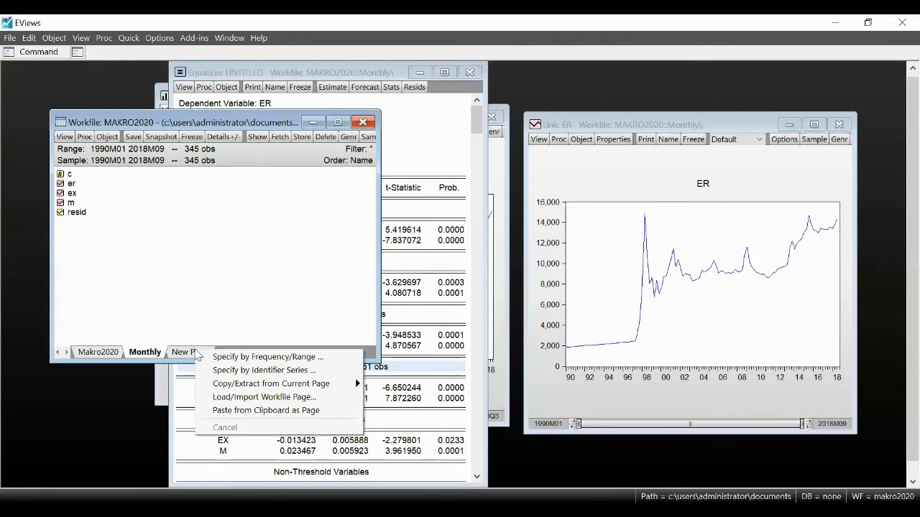
pyautogui.click(186, 355)
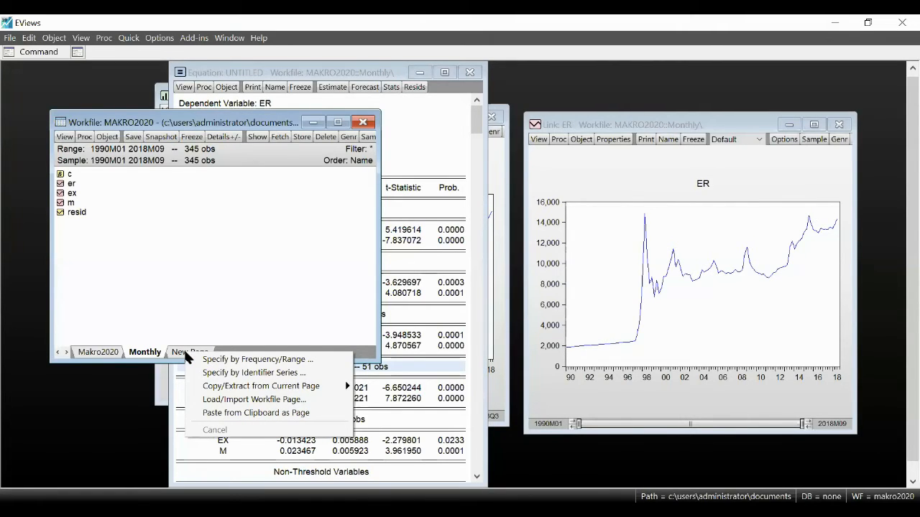
pyautogui.click(194, 360)
pyautogui.write('M')
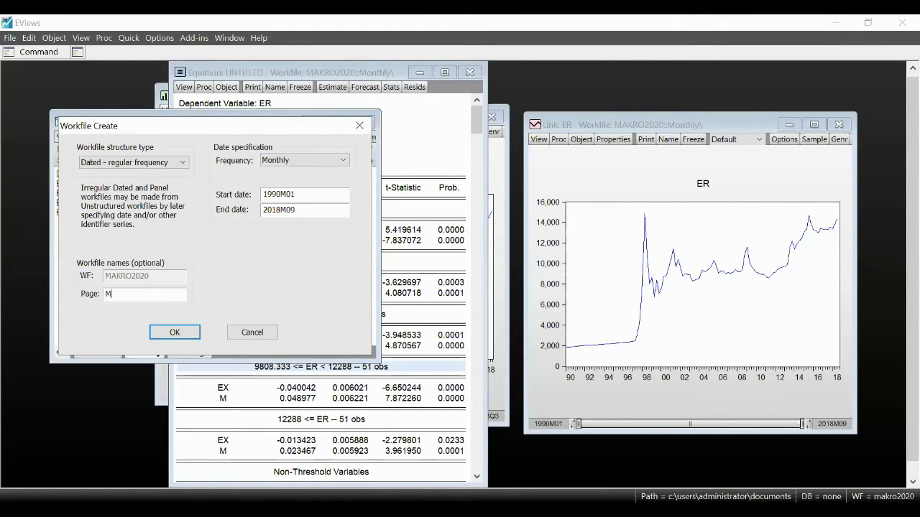
pyautogui.click(185, 331)
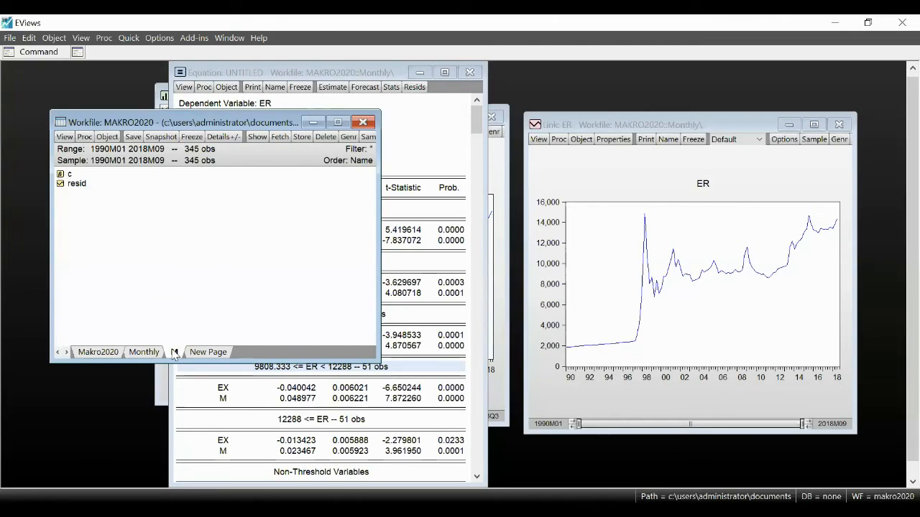
# Step: Paste the quarterly series m from Makro2020 into page M as a link, using Quadratic low-to-high conversion matched to Average
pyautogui.click(99, 352)
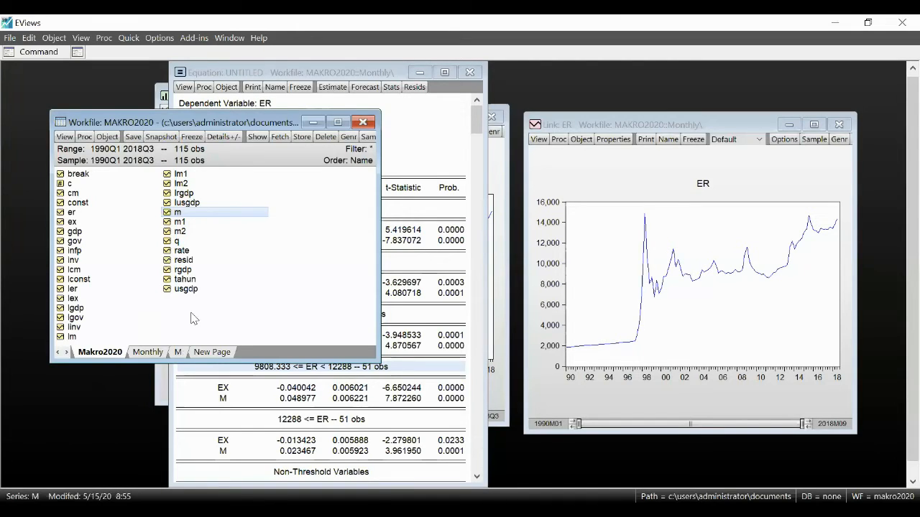
pyautogui.click(174, 353)
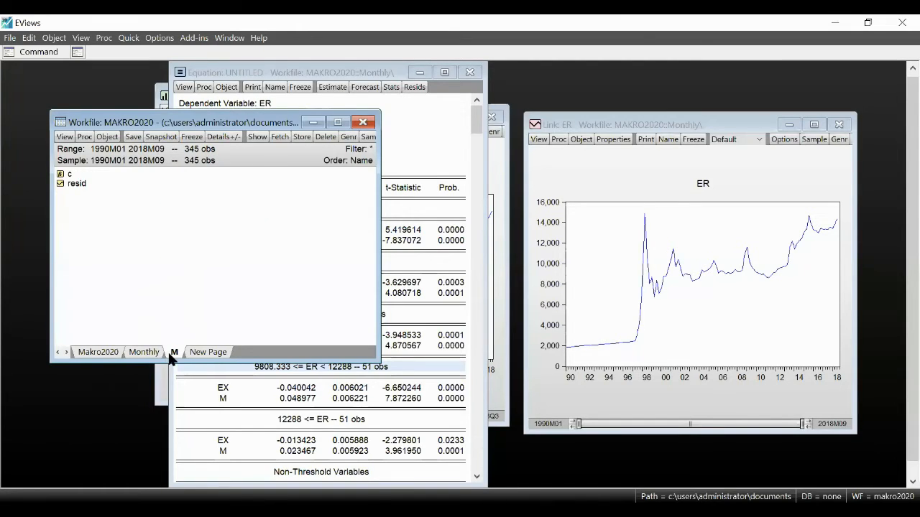
pyautogui.rightClick(222, 217)
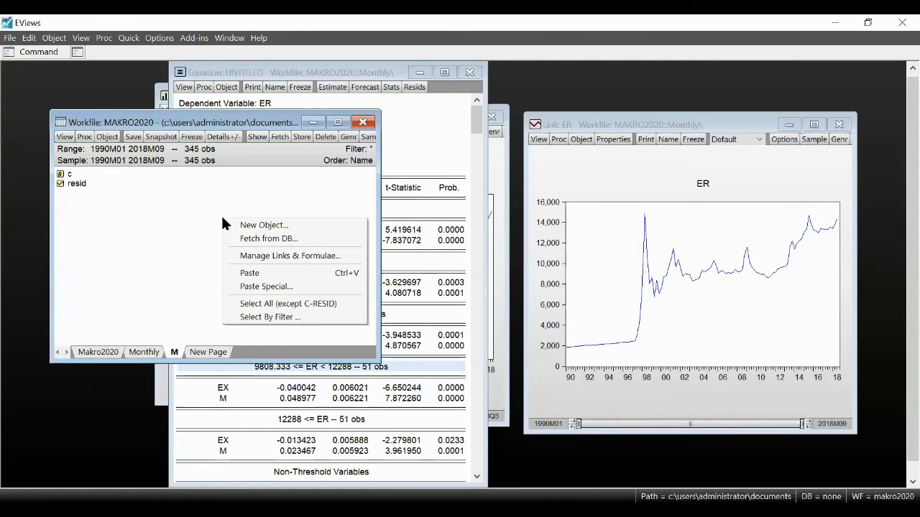
pyautogui.click(276, 286)
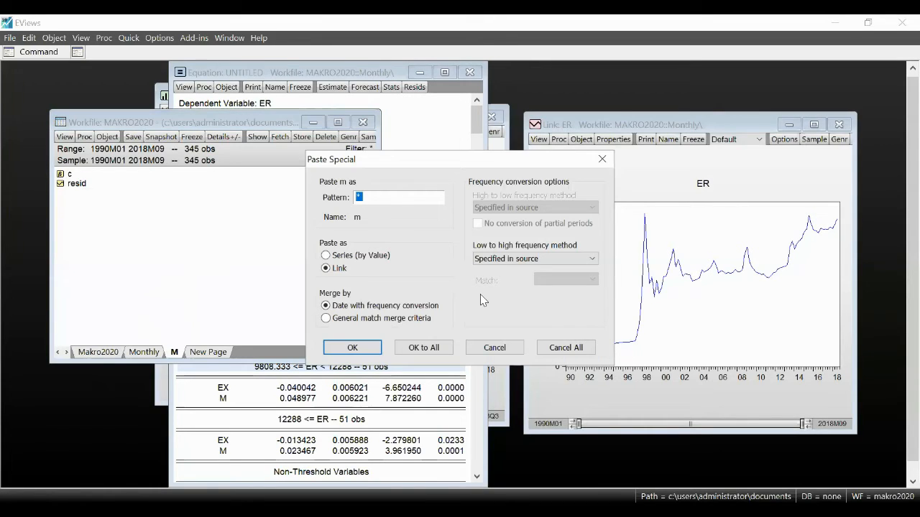
pyautogui.click(535, 259)
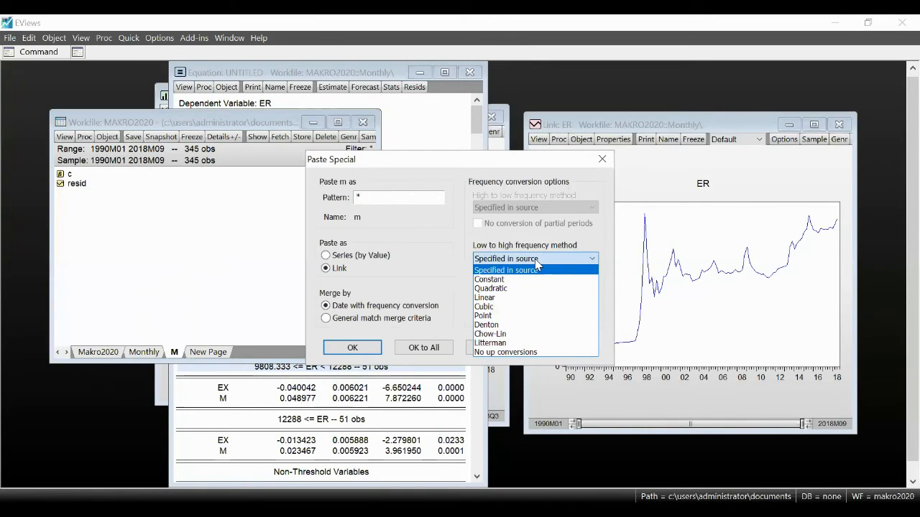
pyautogui.click(512, 288)
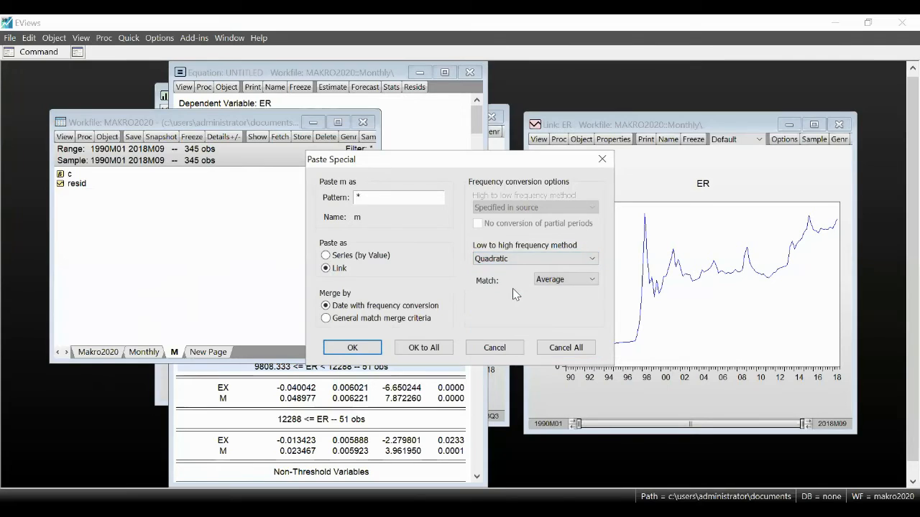
pyautogui.click(368, 348)
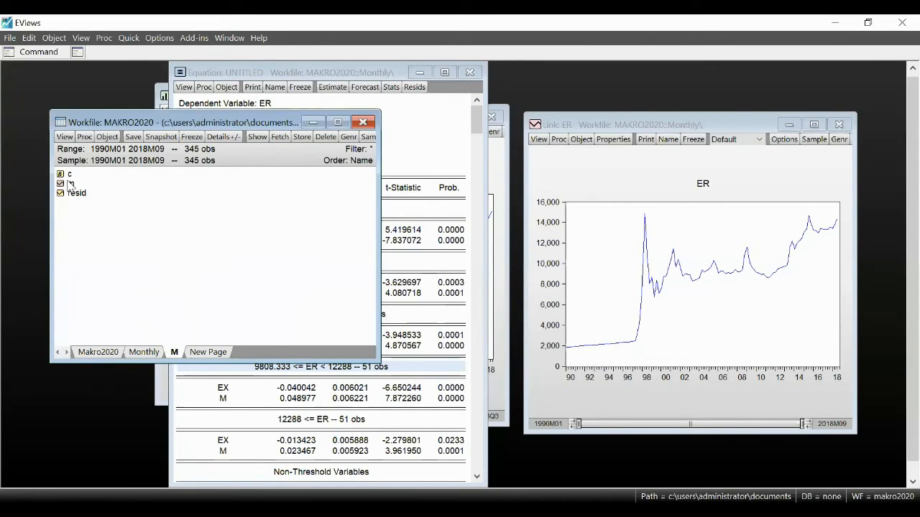
# Step: Open the converted series m on page M and plot its raw data as a Line & Symbol graph
pyautogui.doubleClick(69, 184)
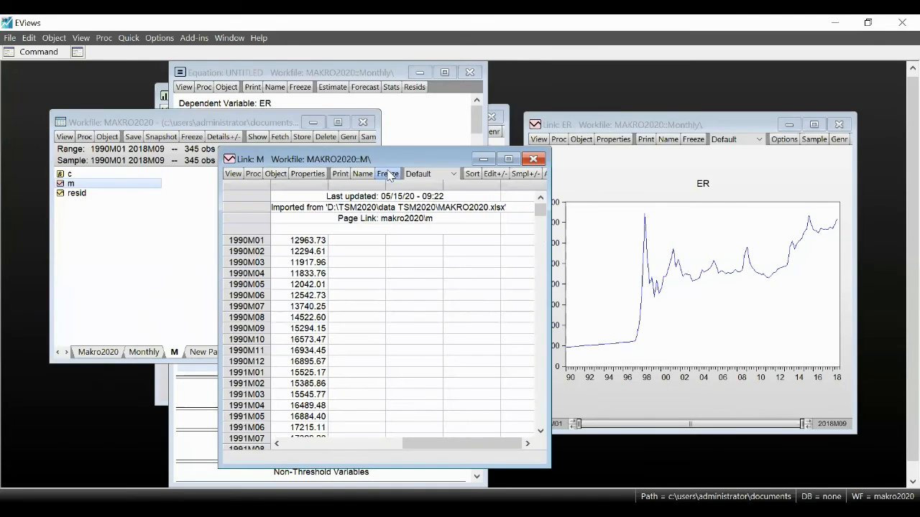
pyautogui.moveTo(386, 152); pyautogui.dragTo(240, 124)
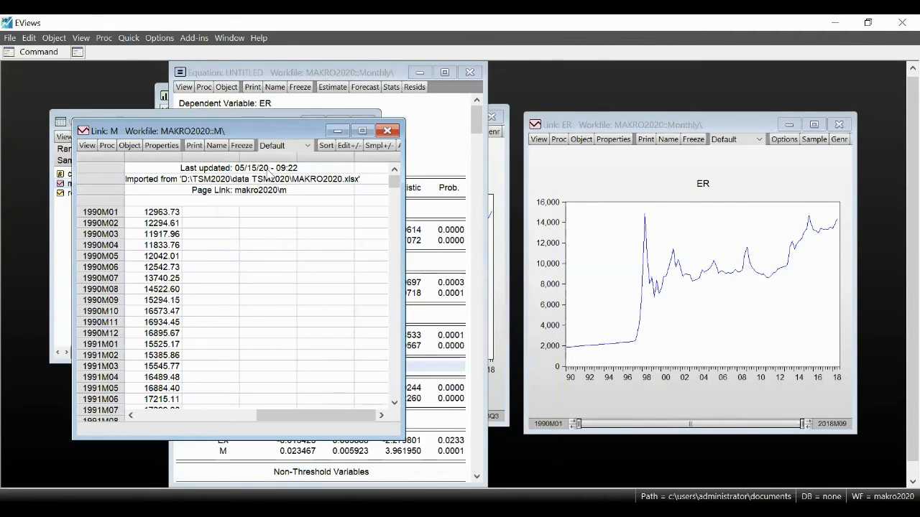
pyautogui.click(87, 147)
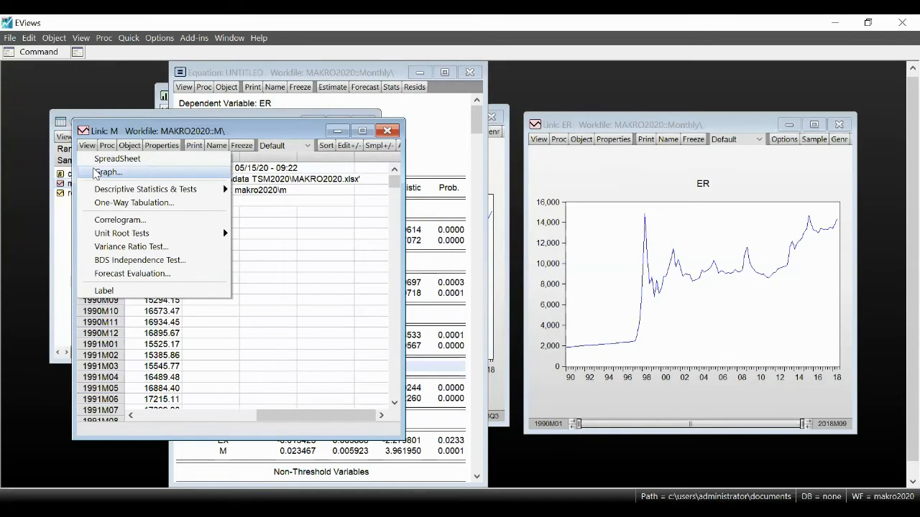
pyautogui.click(105, 172)
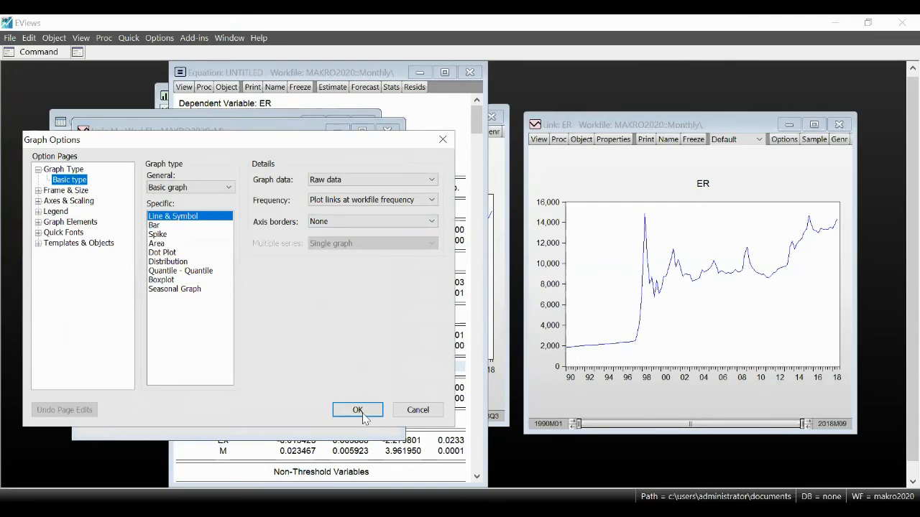
pyautogui.click(361, 410)
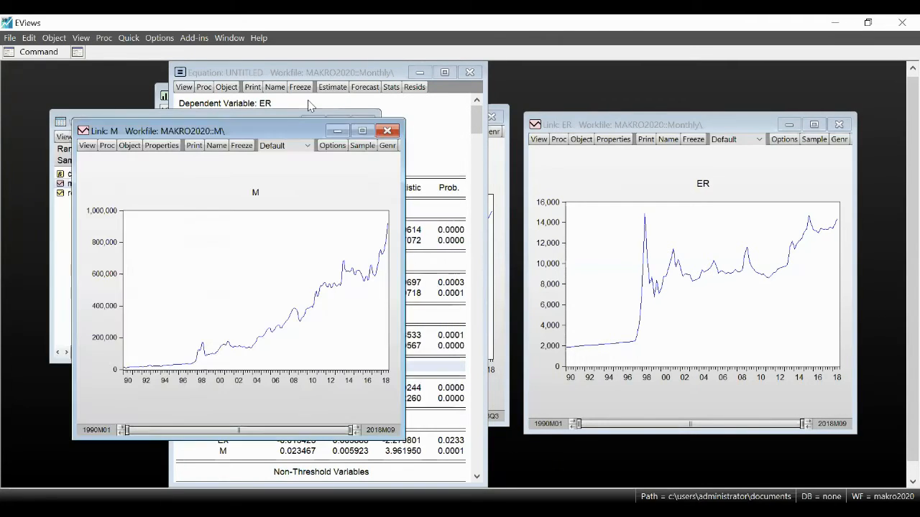
# Step: Freeze the page M graph of m with graph updating off and place the frozen copy over the ER graph
pyautogui.click(241, 146)
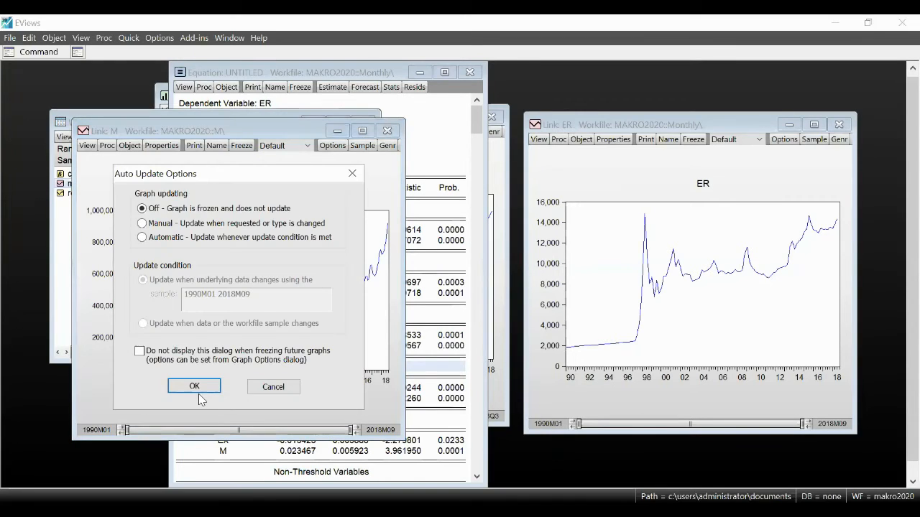
pyautogui.click(199, 392)
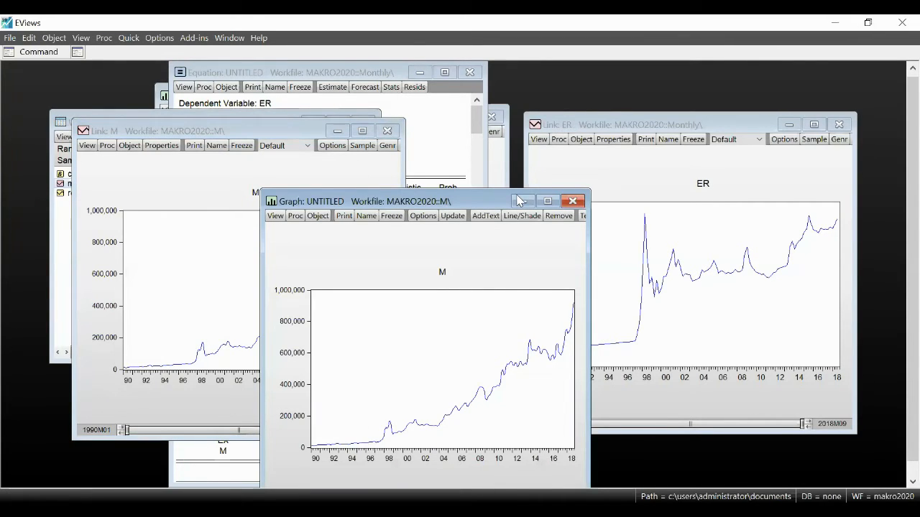
pyautogui.moveTo(489, 200); pyautogui.dragTo(740, 126)
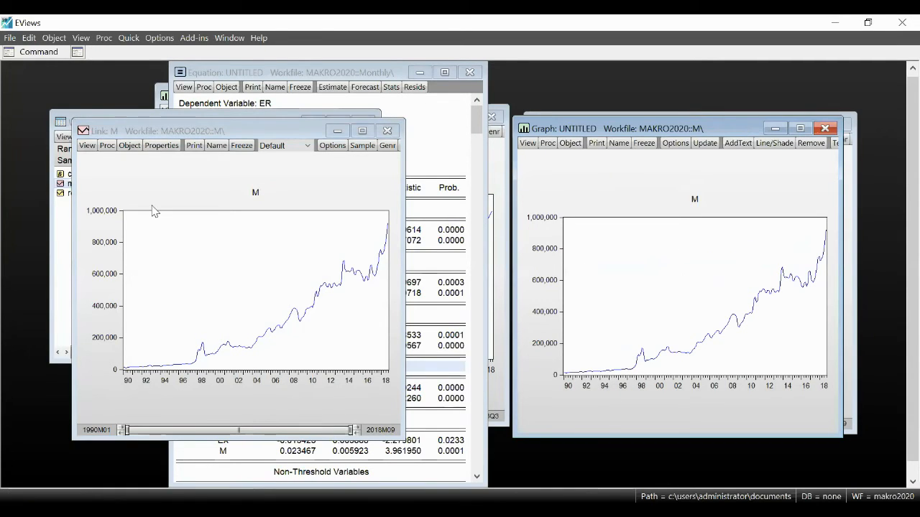
# Step: Open the original quarterly series m on the Makro2020 page and plot its raw data as a Line & Symbol graph
pyautogui.click(62, 311)
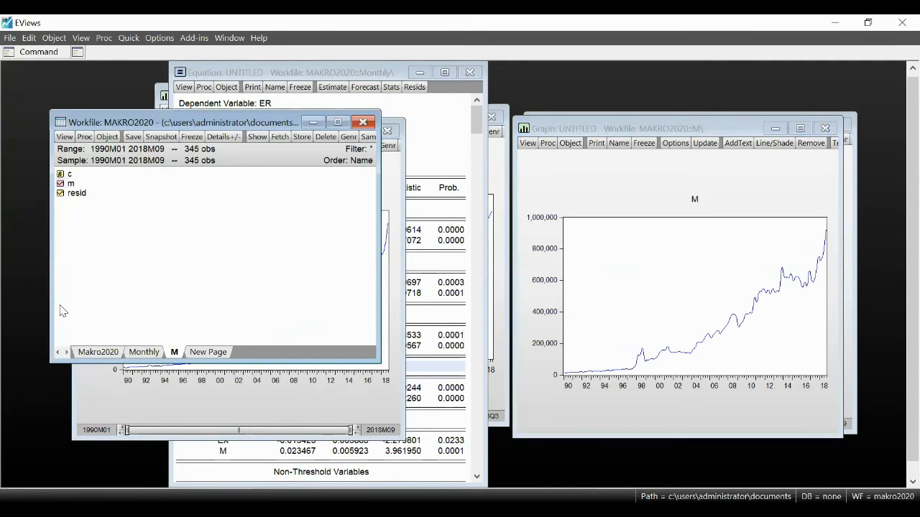
pyautogui.click(98, 352)
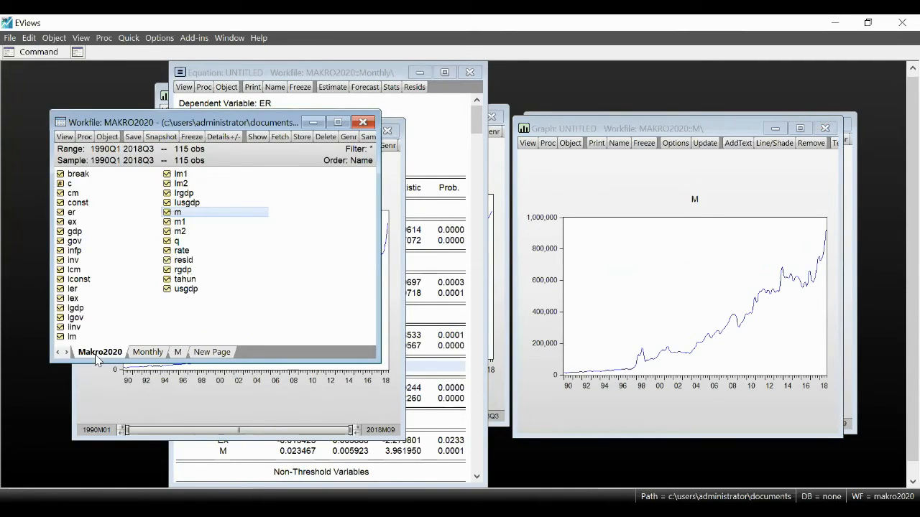
pyautogui.doubleClick(205, 214)
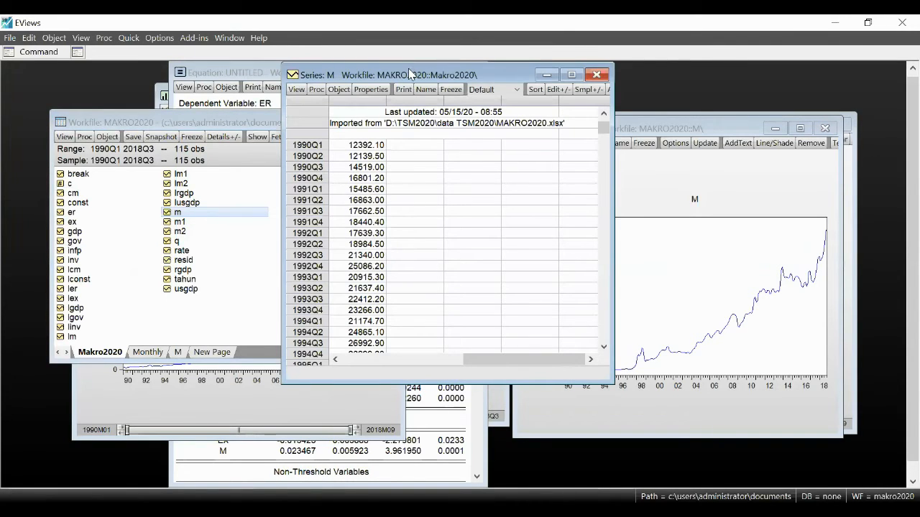
pyautogui.moveTo(408, 73); pyautogui.dragTo(239, 95)
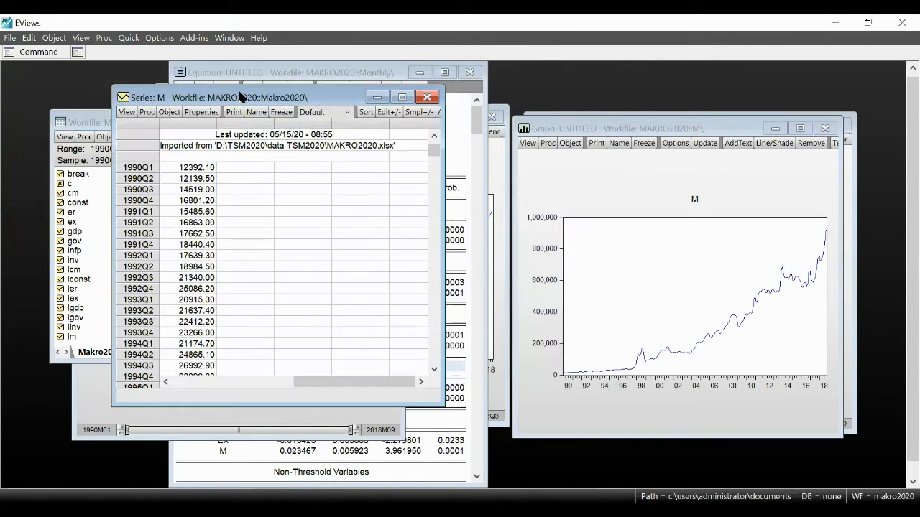
pyautogui.click(124, 113)
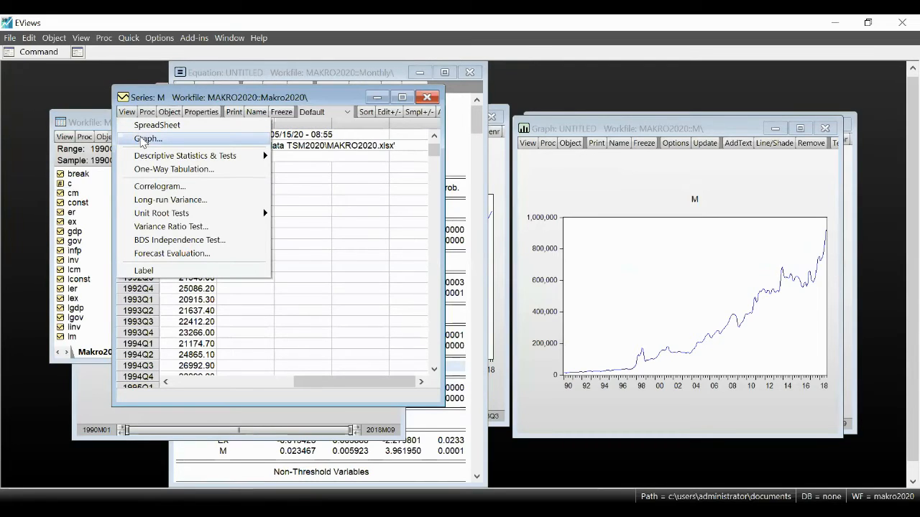
pyautogui.click(148, 139)
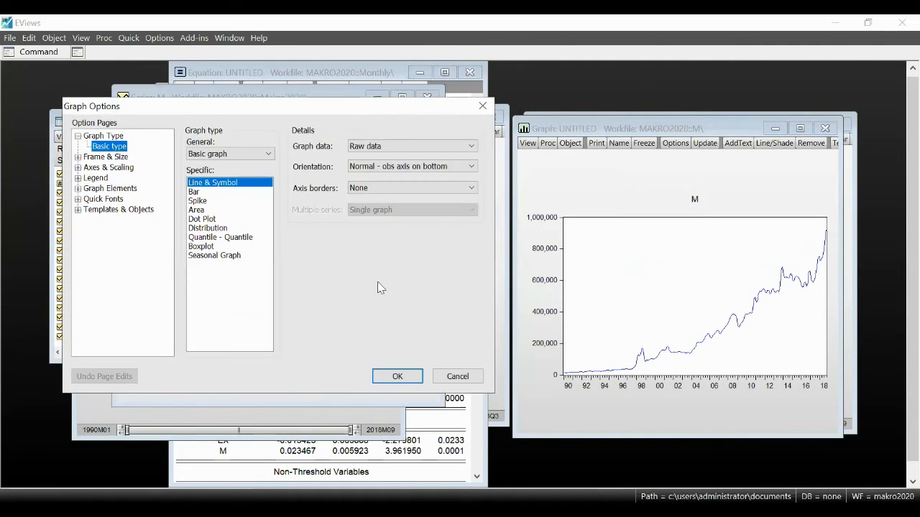
pyautogui.click(397, 377)
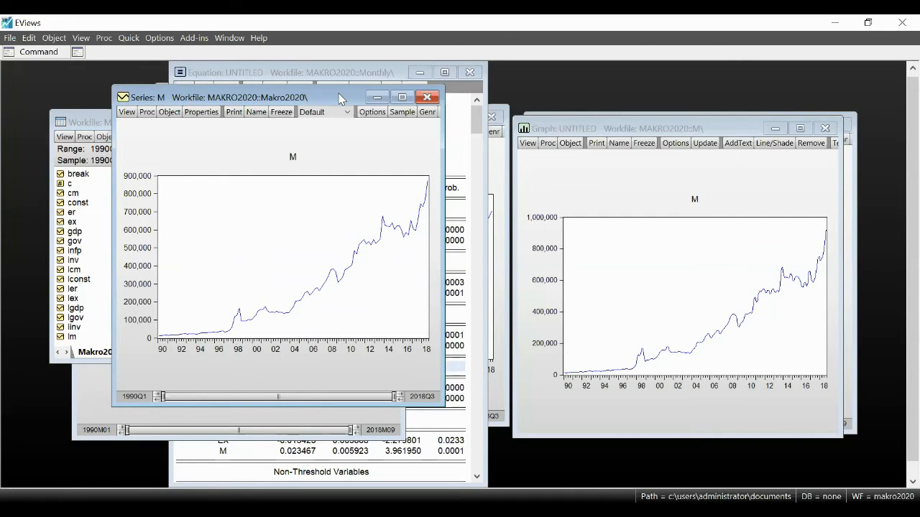
# Step: Move the quarterly m window beside the frozen graph and freeze its plot with graph updating off
pyautogui.moveTo(340, 98); pyautogui.dragTo(396, 135)
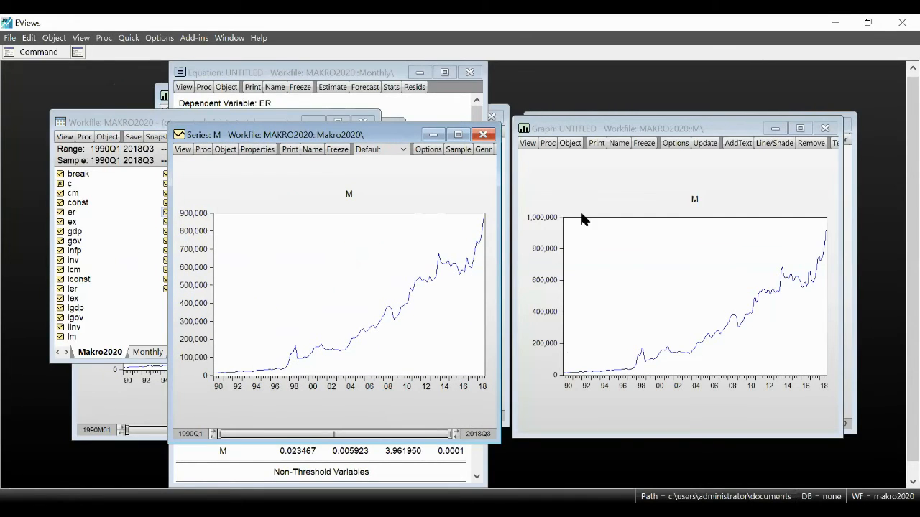
pyautogui.click(337, 149)
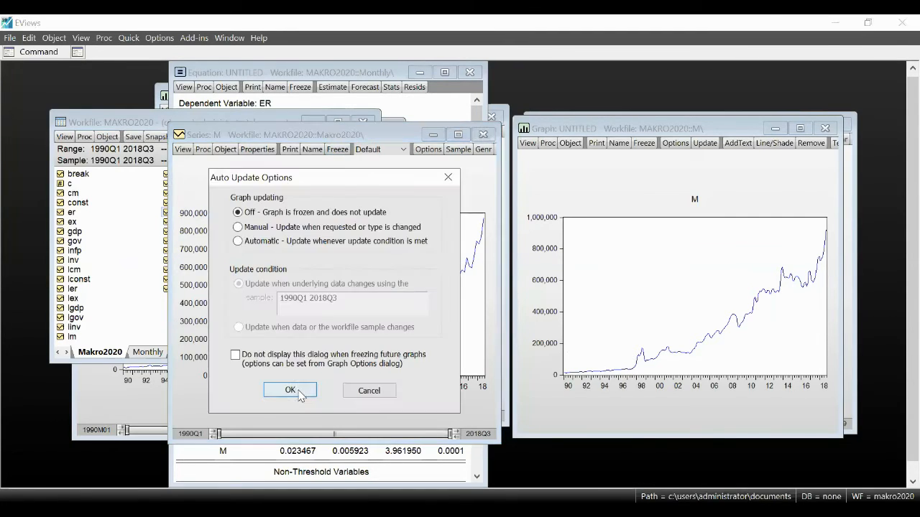
pyautogui.press('Return')
# Step: Open the linked series m on the Monthly page and plot its raw data as a Line & Symbol graph
pyautogui.click(132, 404)
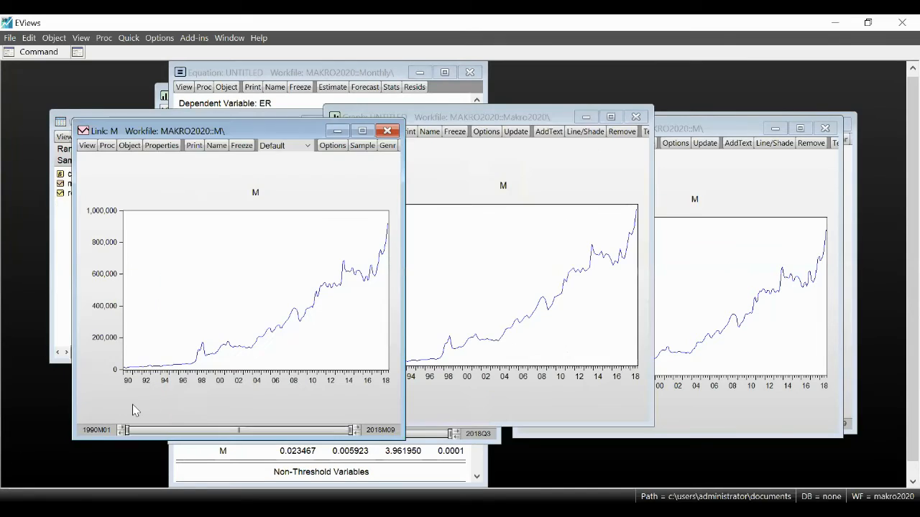
pyautogui.click(63, 267)
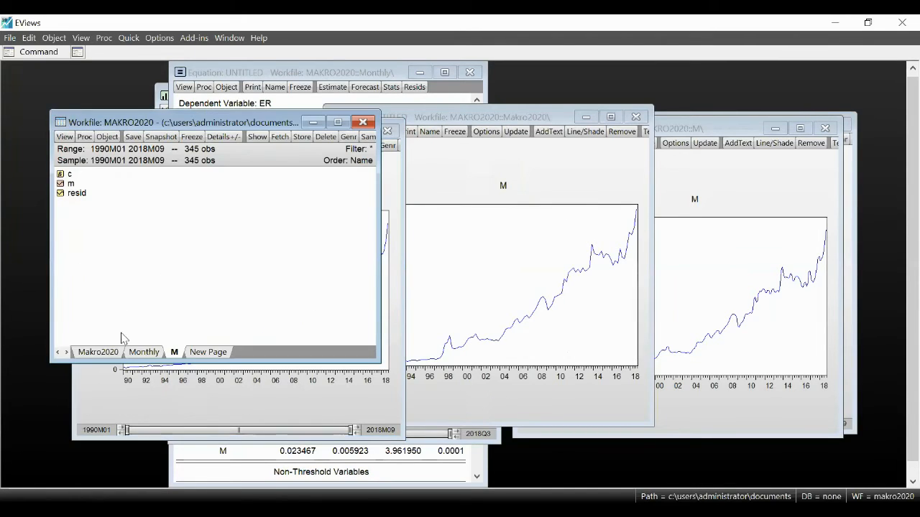
pyautogui.click(146, 352)
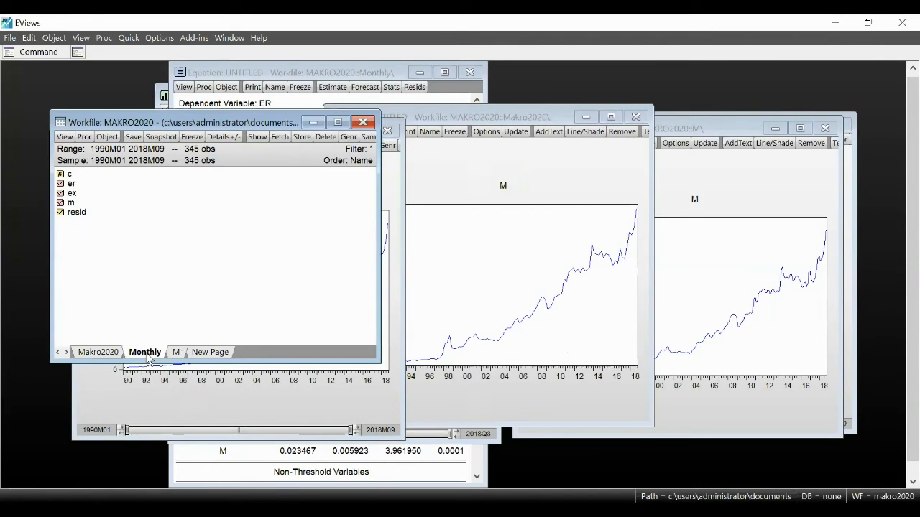
pyautogui.doubleClick(97, 206)
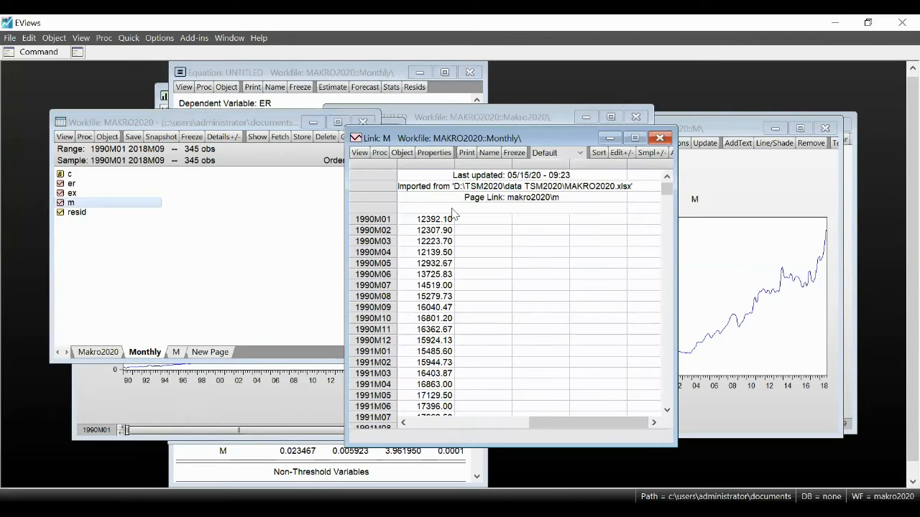
pyautogui.click(365, 153)
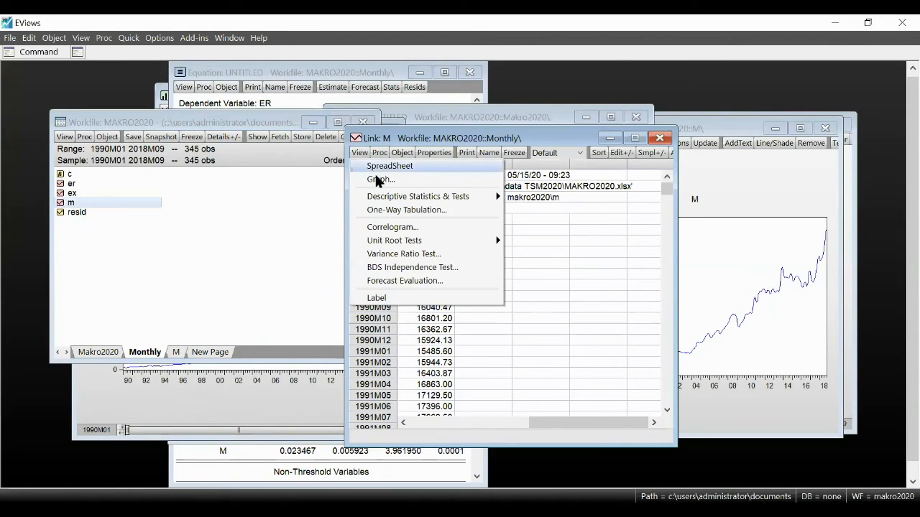
pyautogui.click(378, 180)
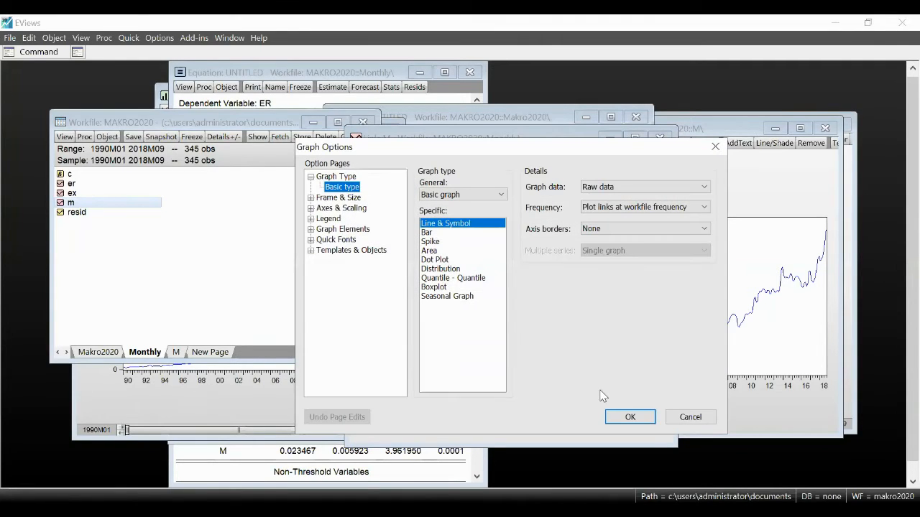
pyautogui.click(630, 417)
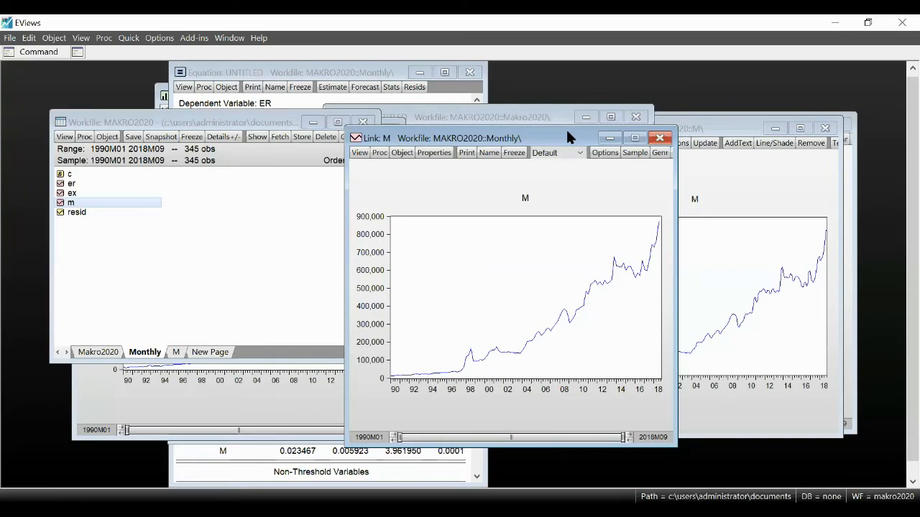
# Step: Arrange the Monthly page graph of m beside the frozen quarterly graph and compare the two curves
pyautogui.moveTo(567, 132); pyautogui.dragTo(260, 116)
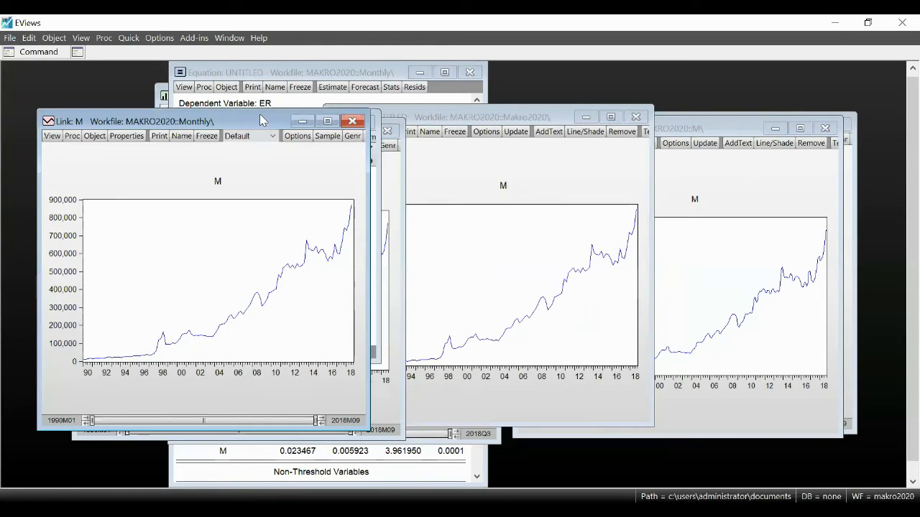
pyautogui.click(464, 119)
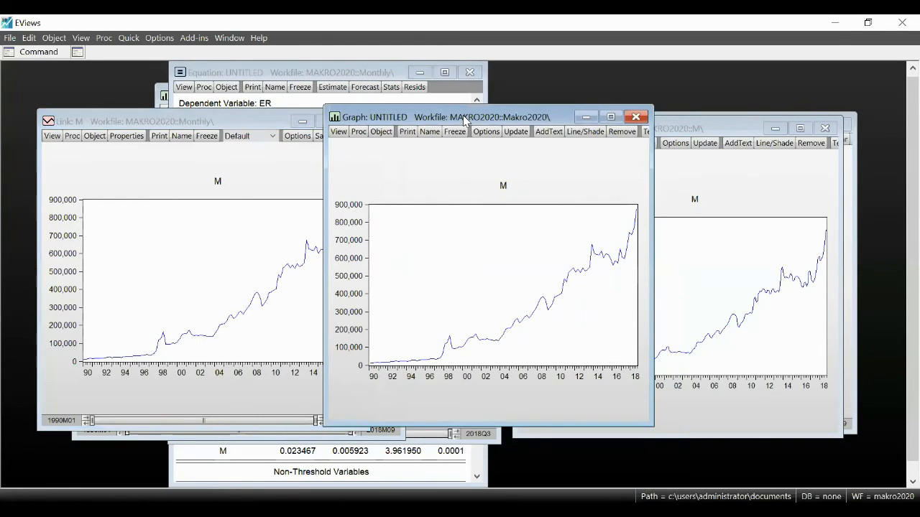
pyautogui.moveTo(464, 120); pyautogui.dragTo(484, 115)
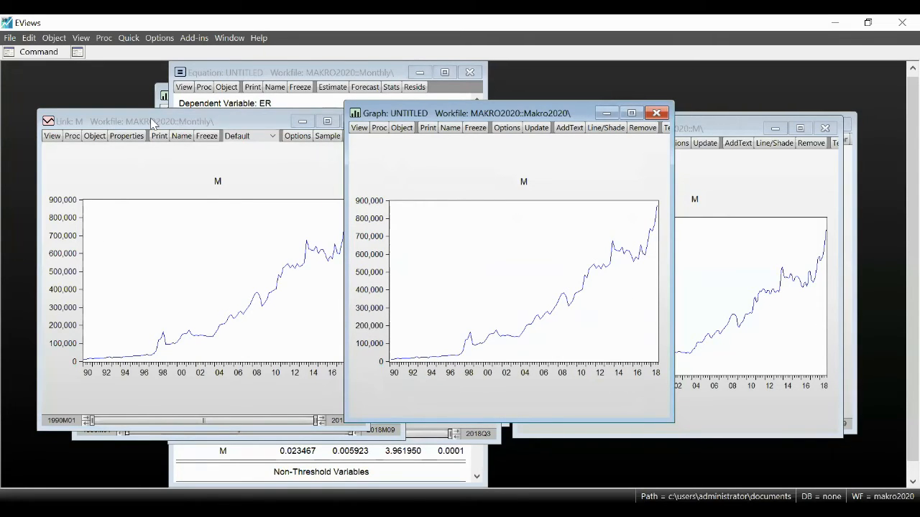
pyautogui.moveTo(151, 124); pyautogui.dragTo(115, 123)
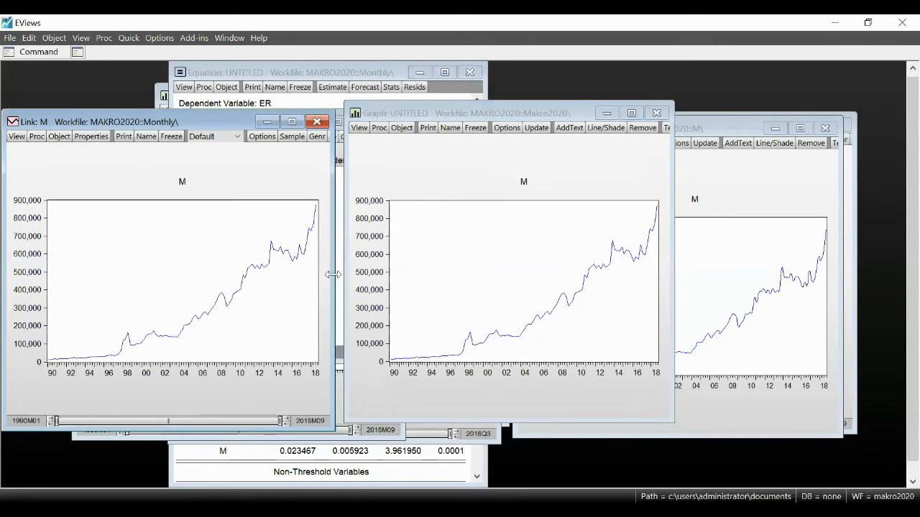
# Step: Arrange the Monthly, Makro2020 and M page graphs of m side by side and compare the three curves
pyautogui.moveTo(333, 274); pyautogui.dragTo(317, 280)
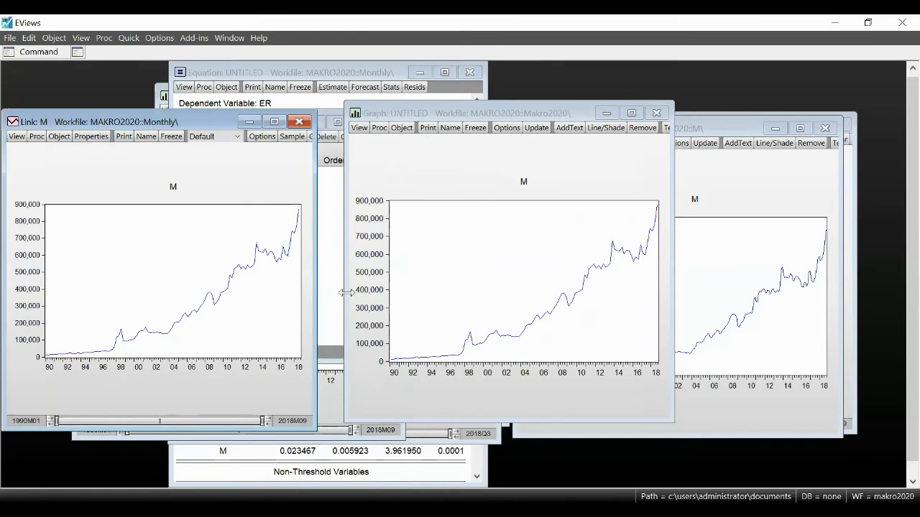
pyautogui.click(529, 113)
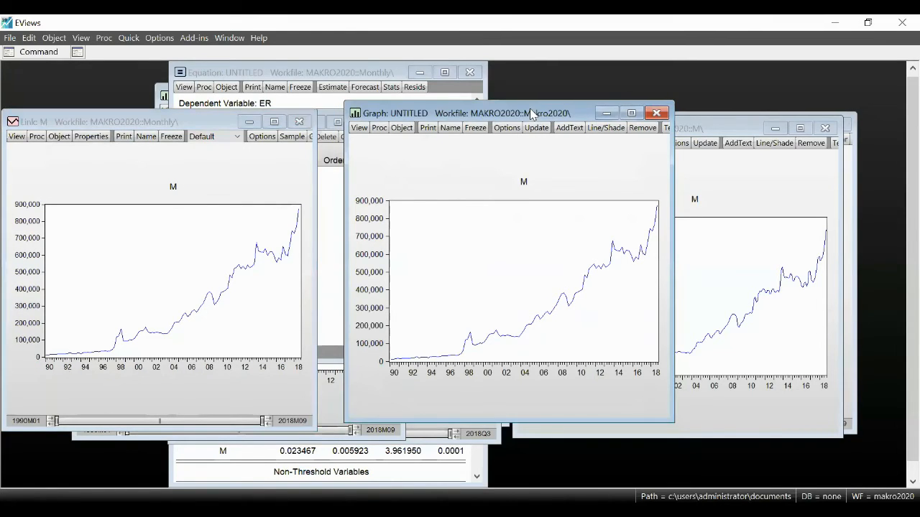
pyautogui.moveTo(530, 113); pyautogui.dragTo(507, 117)
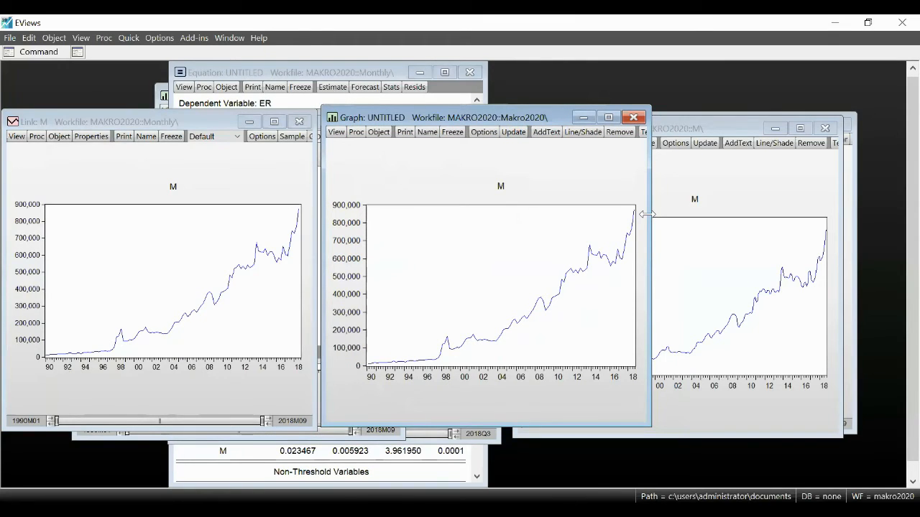
pyautogui.moveTo(646, 215); pyautogui.dragTo(602, 215)
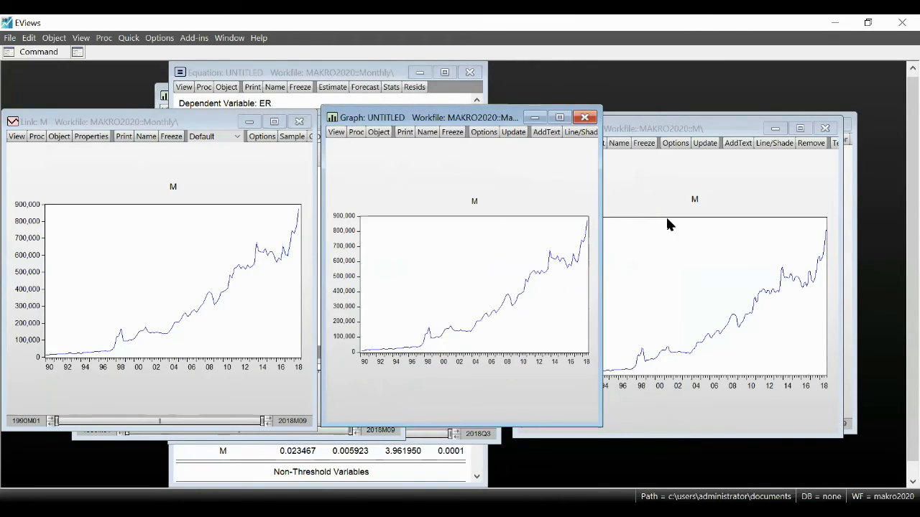
pyautogui.click(722, 129)
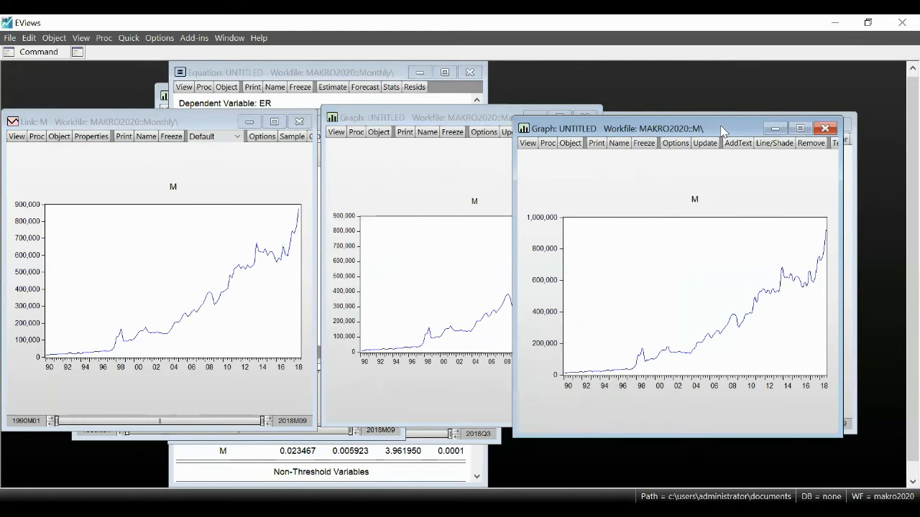
pyautogui.moveTo(722, 130); pyautogui.dragTo(799, 113)
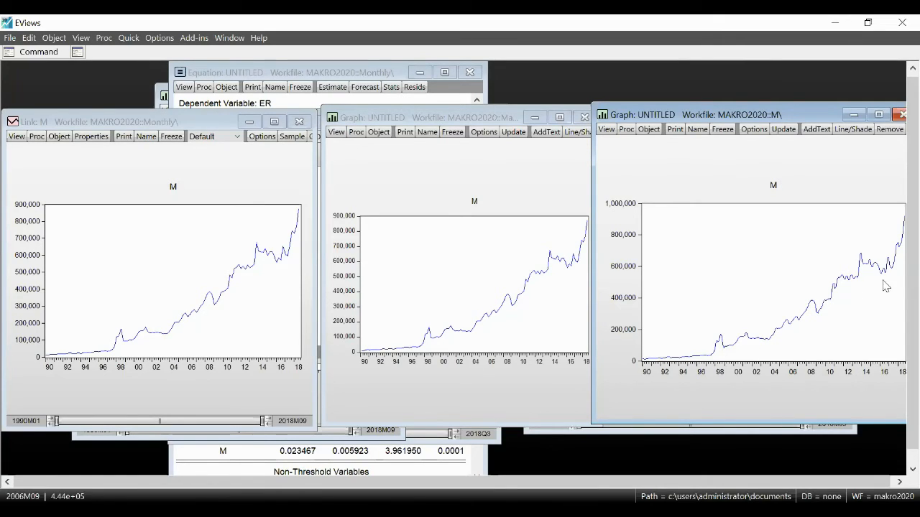
pyautogui.moveTo(867, 279)
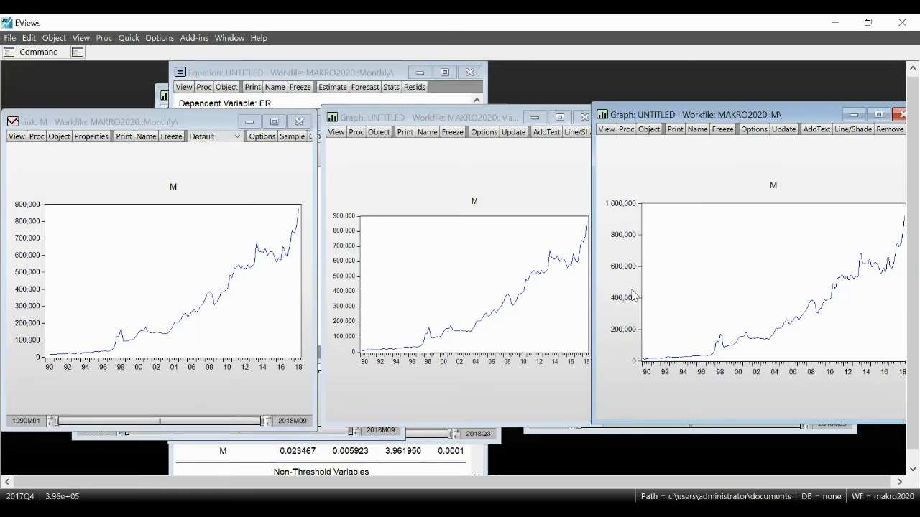
pyautogui.moveTo(745, 328)
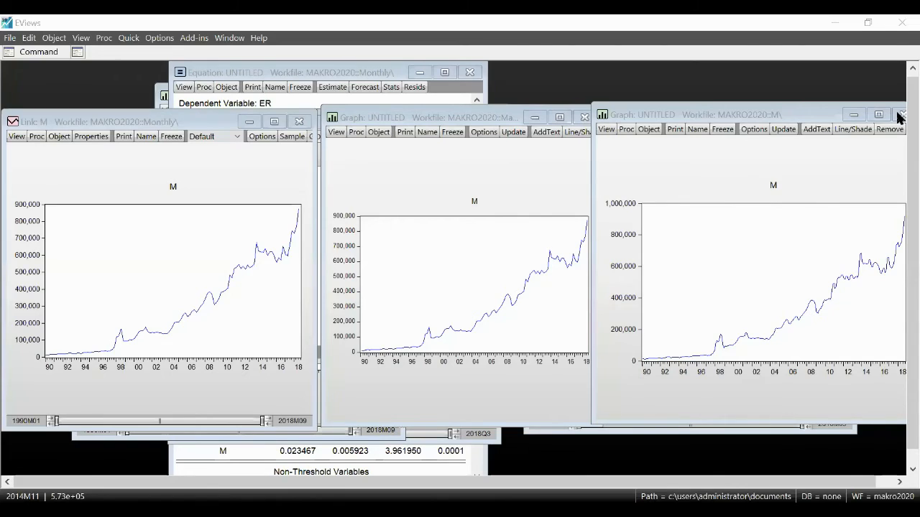
# Step: Delete the untitled frozen m graphs of the M and Makro2020 pages and close the Monthly ER graph window
pyautogui.click(901, 115)
pyautogui.click(487, 292)
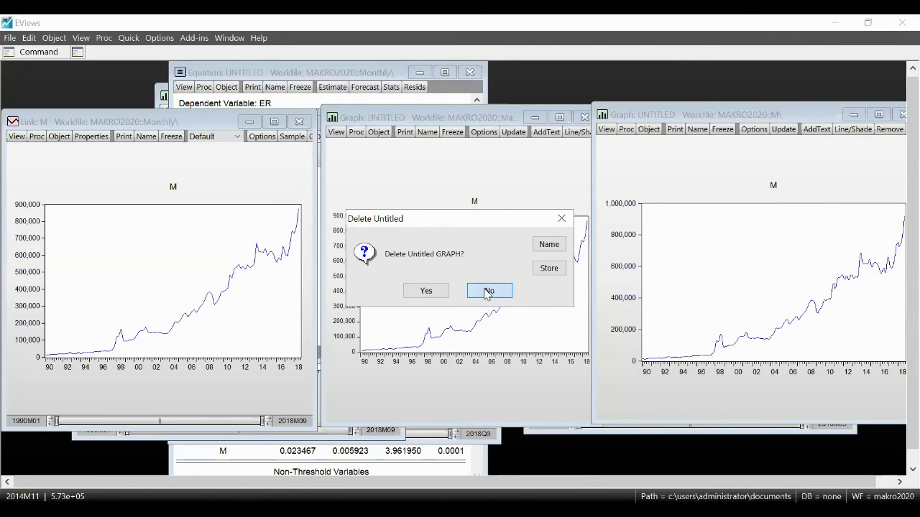
pyautogui.click(431, 292)
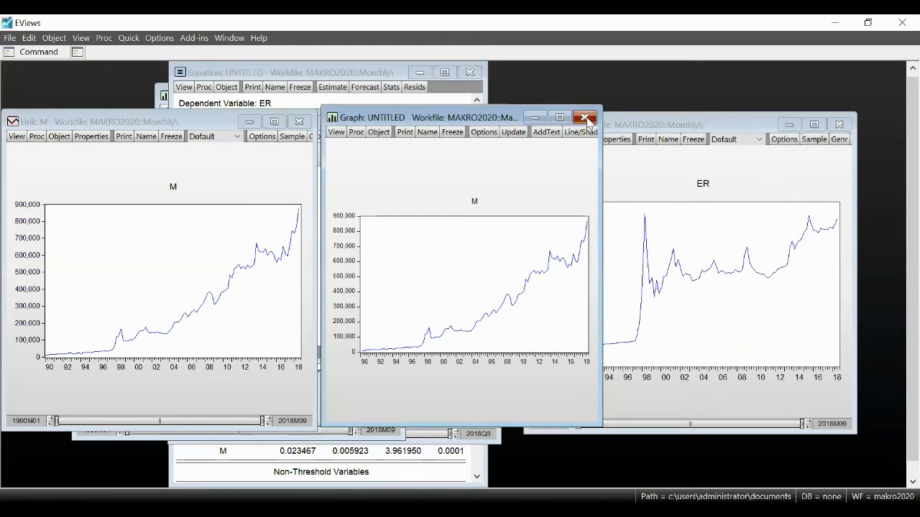
pyautogui.click(584, 117)
pyautogui.click(428, 293)
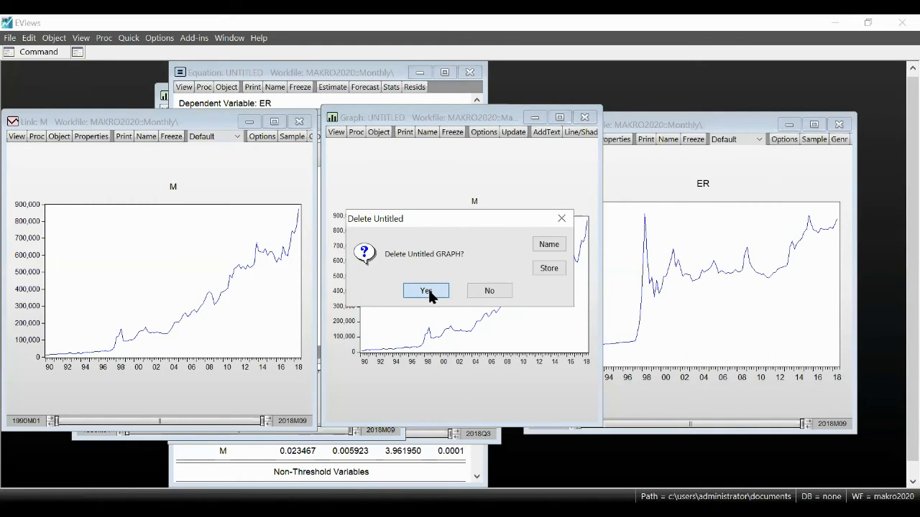
pyautogui.click(839, 125)
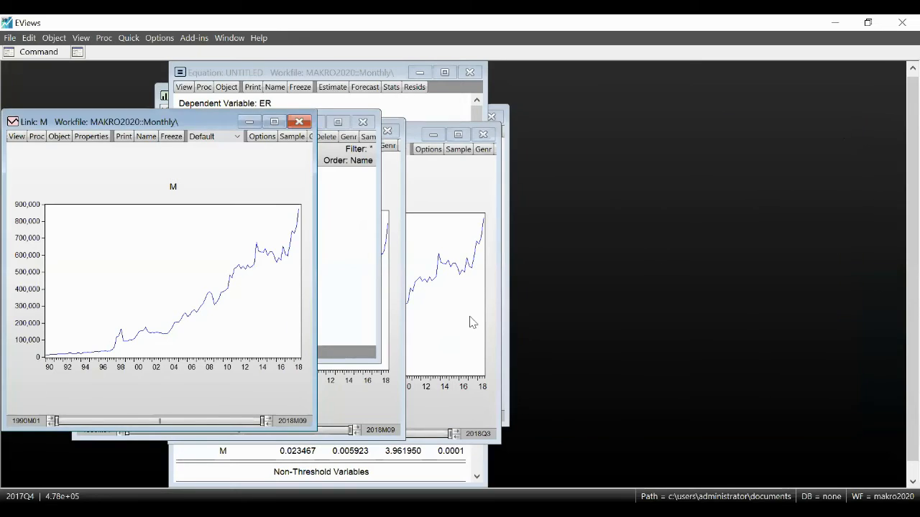
# Step: Close the m windows of the Monthly, M and Makro2020 pages
pyautogui.click(299, 124)
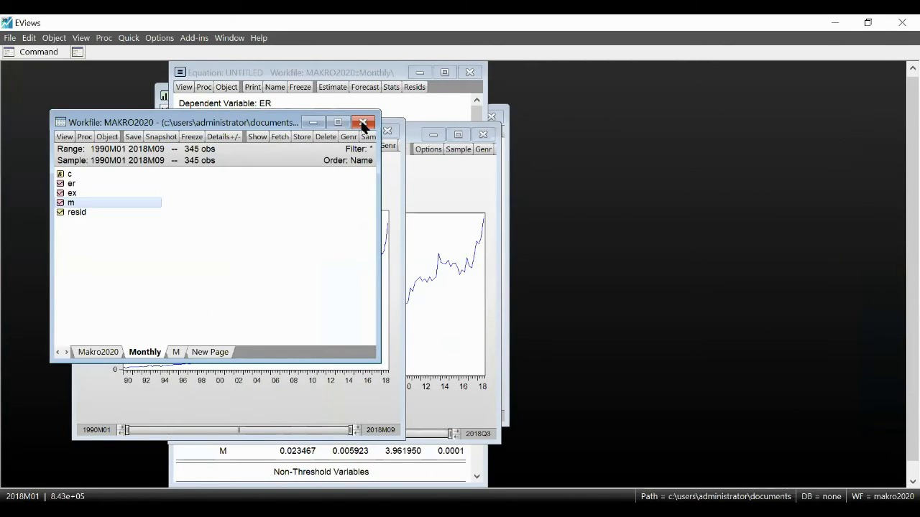
pyautogui.click(395, 381)
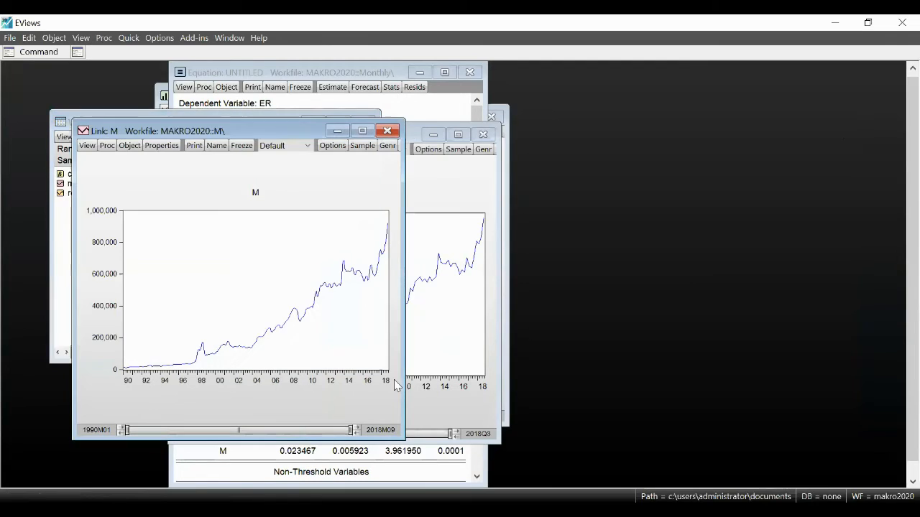
pyautogui.click(388, 131)
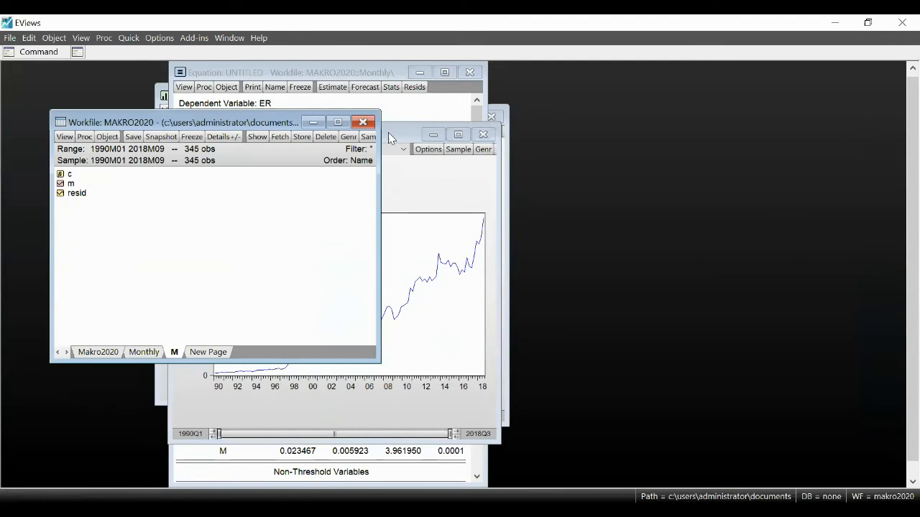
pyautogui.click(483, 135)
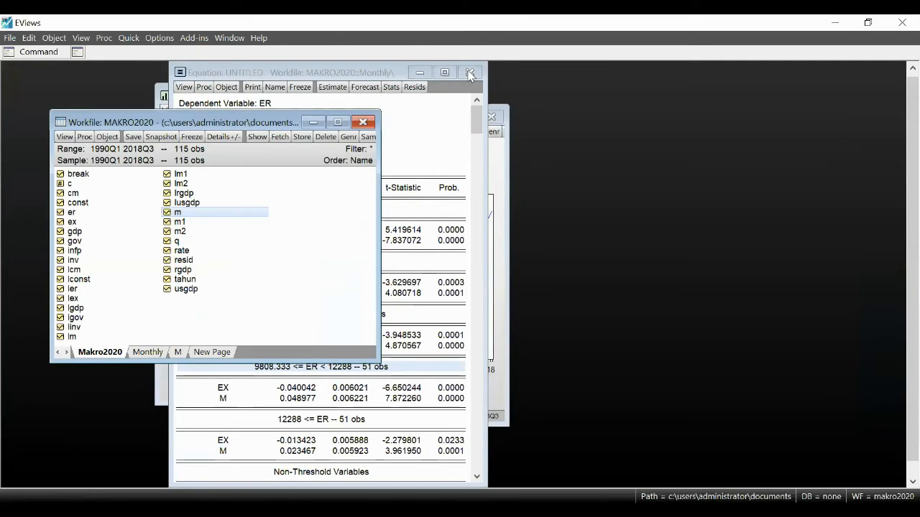
# Step: Delete the untitled threshold equation and the frozen ER graph, closing the remaining quarterly series window as well
pyautogui.click(468, 73)
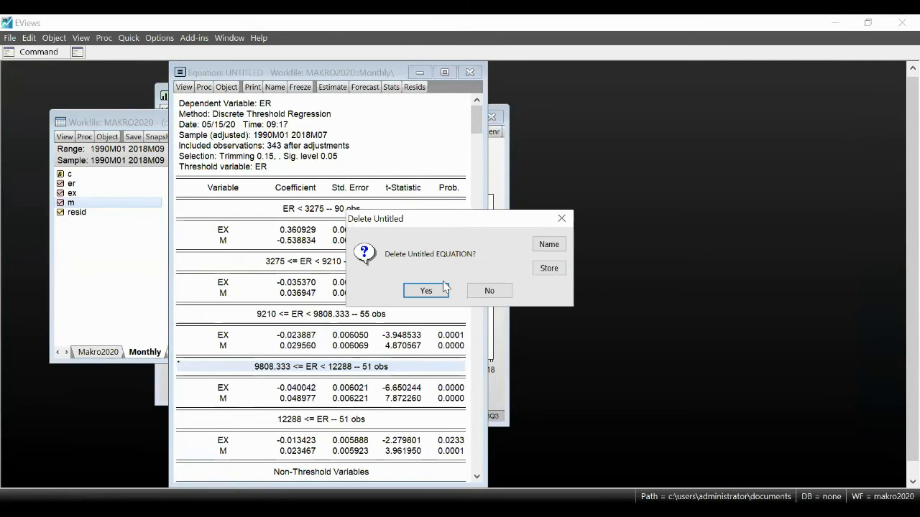
pyautogui.click(427, 291)
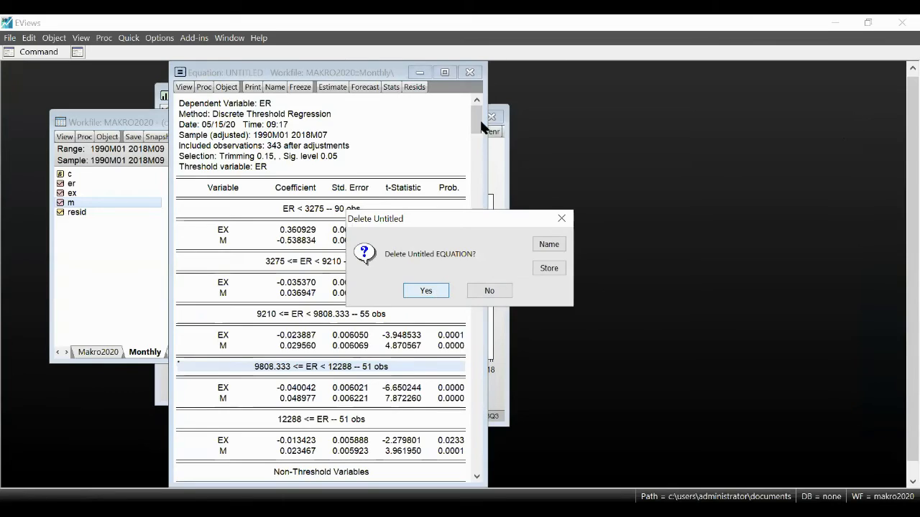
pyautogui.click(491, 117)
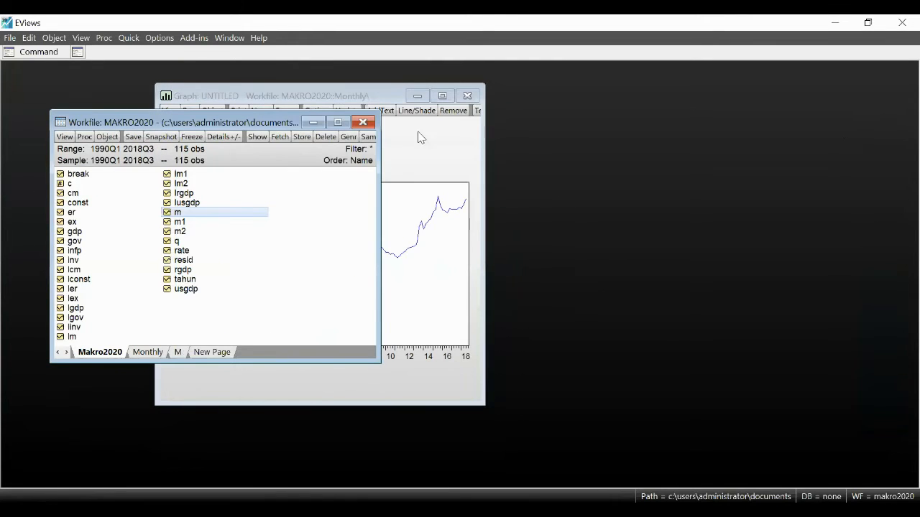
pyautogui.click(467, 97)
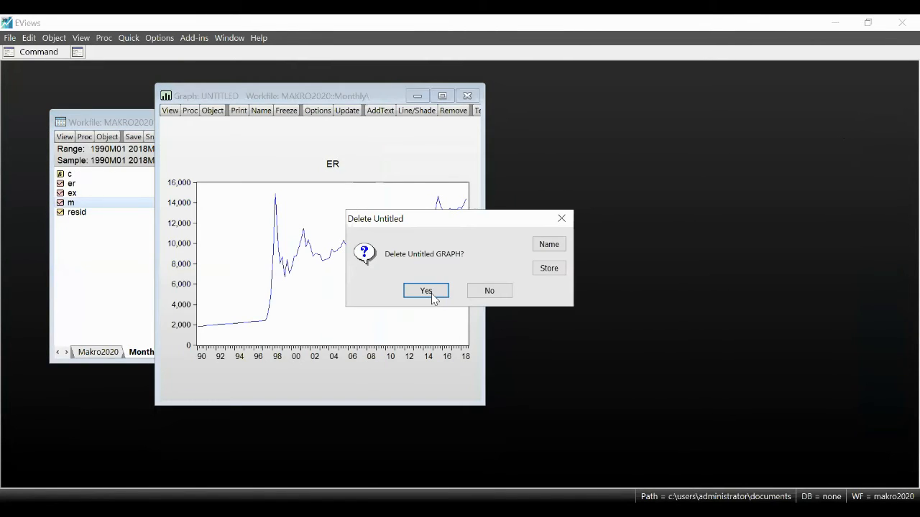
pyautogui.click(426, 291)
# Step: Open the series lex, ler and lusgdp from the Makro2020 page together as a VAR
pyautogui.click(99, 352)
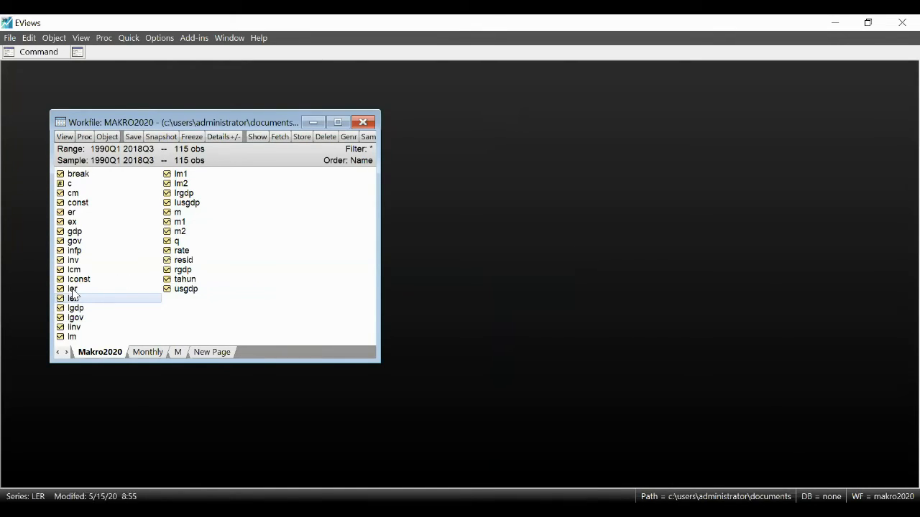
pyautogui.keyDown('ctrl'); pyautogui.click(73, 289); pyautogui.keyUp('ctrl')
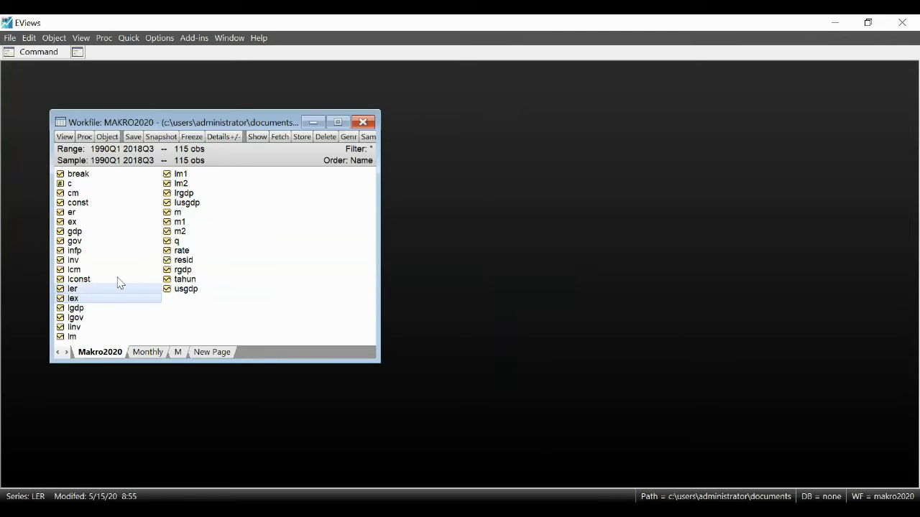
pyautogui.keyDown('ctrl'); pyautogui.click(185, 204); pyautogui.keyUp('ctrl')
pyautogui.rightClick(186, 209)
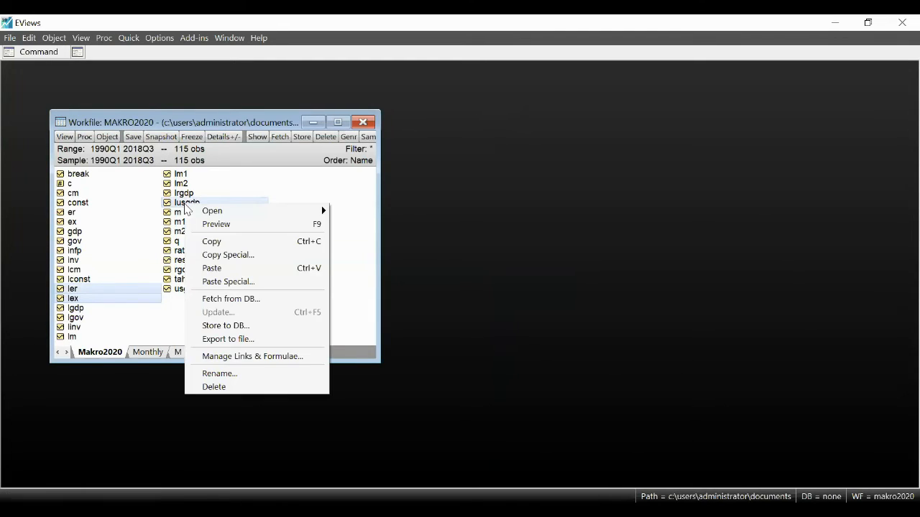
pyautogui.moveTo(283, 210)
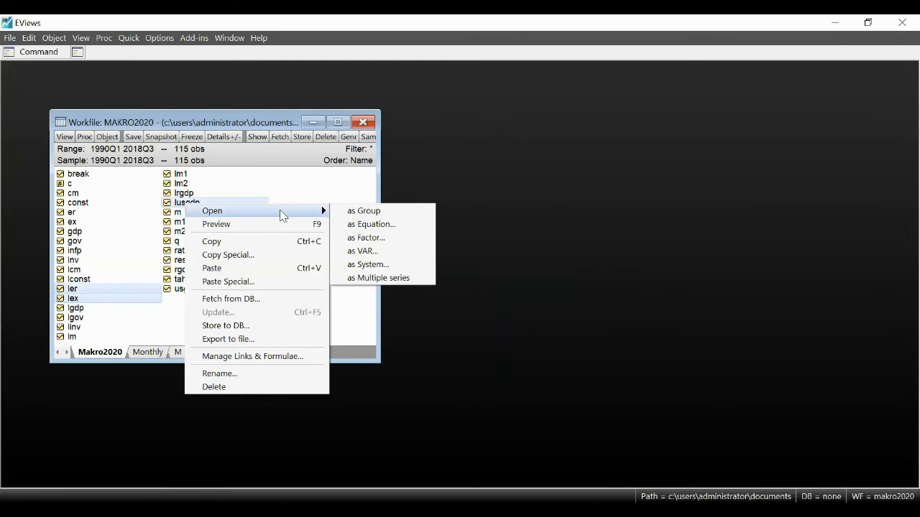
pyautogui.click(362, 251)
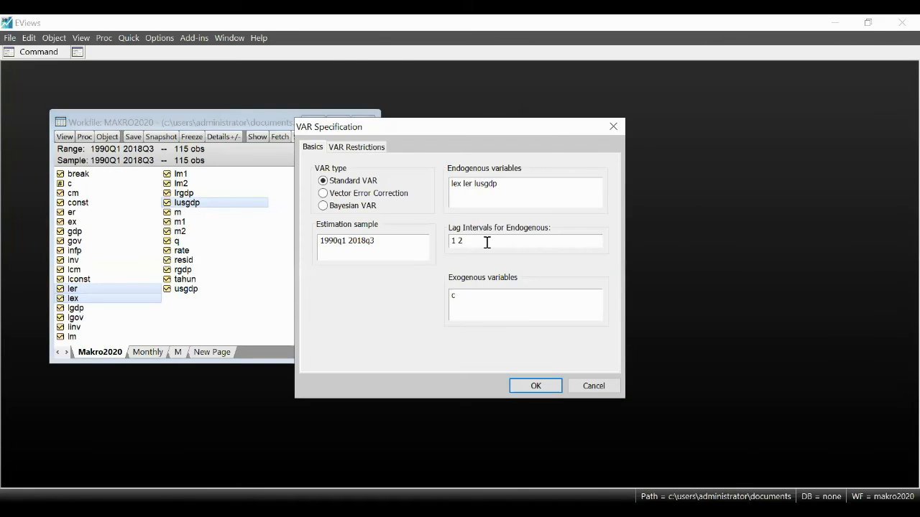
# Step: Set the endogenous lag interval to 1 1 and estimate the standard VAR
pyautogui.click(488, 243)
pyautogui.press('BackSpace')
pyautogui.write('1')
pyautogui.click(540, 388)
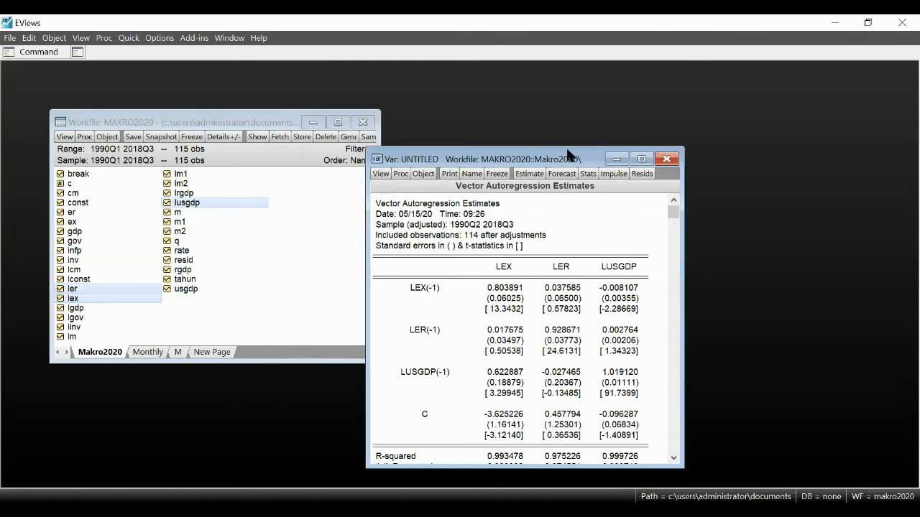
# Step: Move the VAR window clear of the workfile and run its lag length criteria with 10 lags included
pyautogui.moveTo(566, 152); pyautogui.dragTo(628, 107)
pyautogui.click(440, 129)
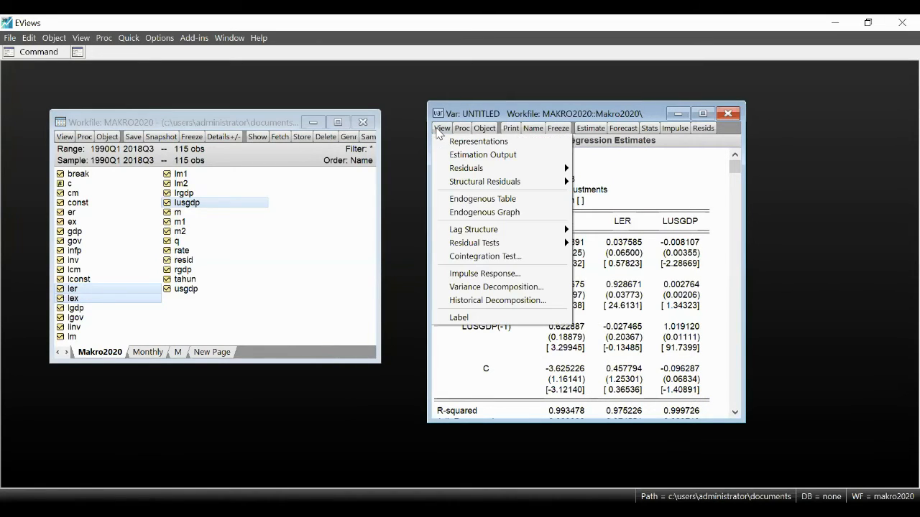
pyautogui.moveTo(520, 232)
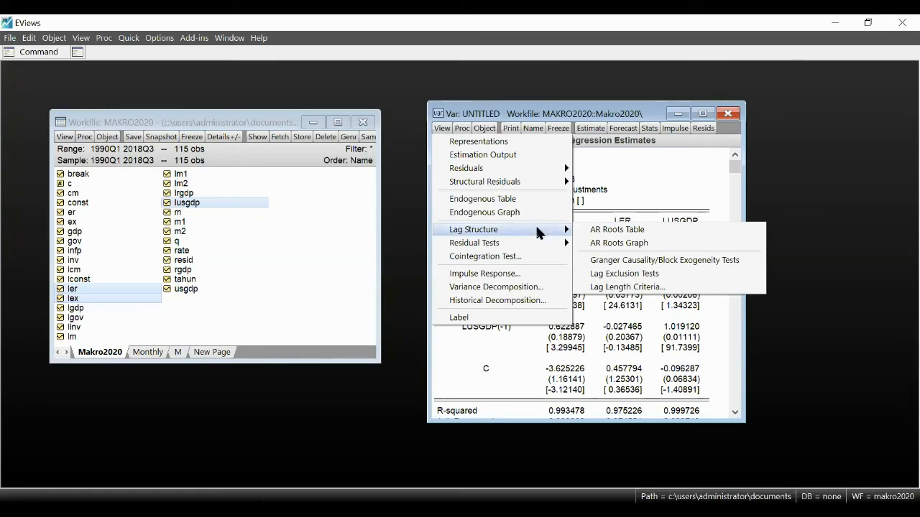
pyautogui.click(633, 288)
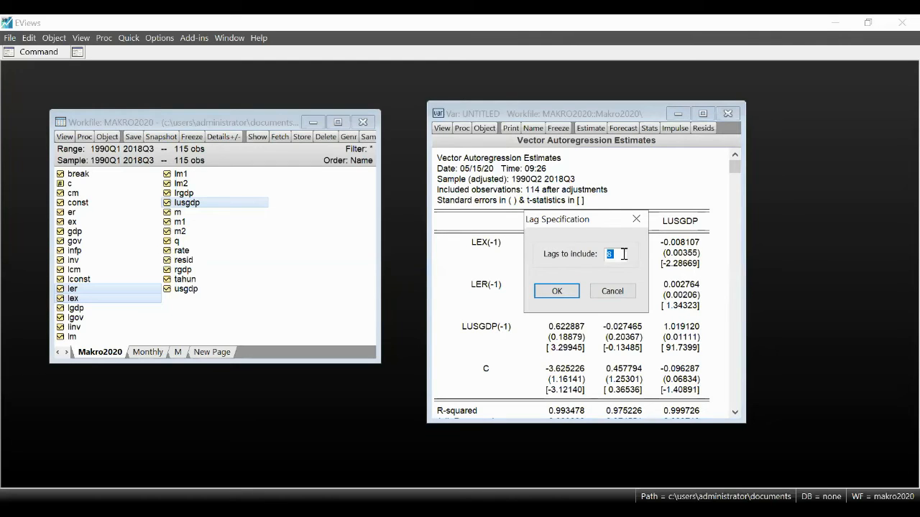
pyautogui.write('10')
pyautogui.click(563, 293)
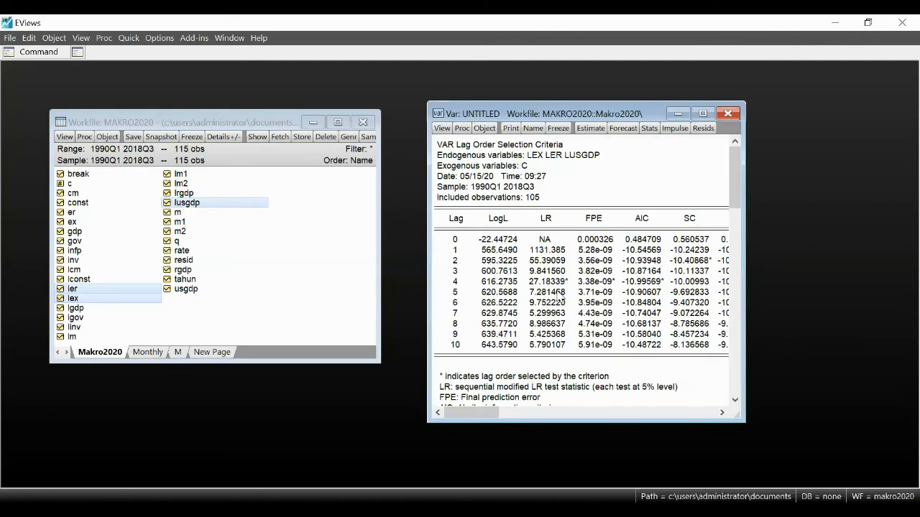
# Step: Widen the VAR window to include the HQ column and examine the lag orders marked by AIC and HQ
pyautogui.click(647, 284)
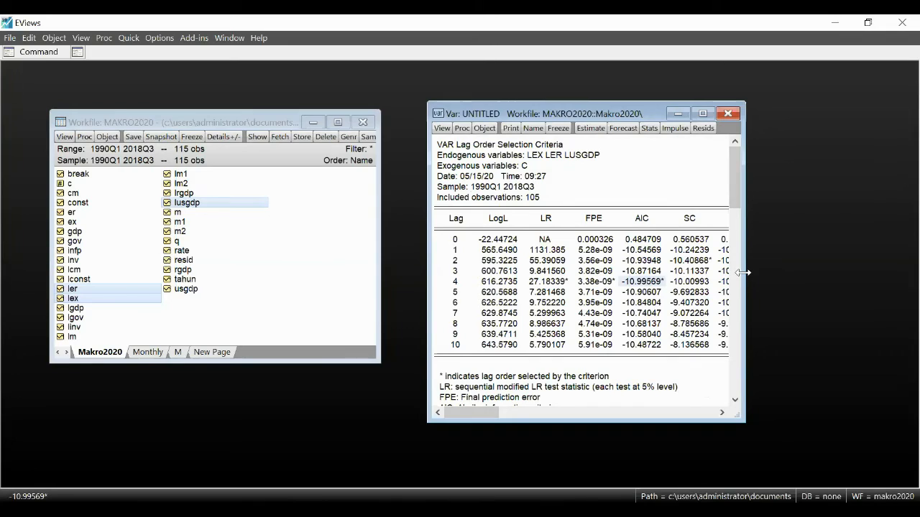
pyautogui.moveTo(742, 273); pyautogui.dragTo(803, 274)
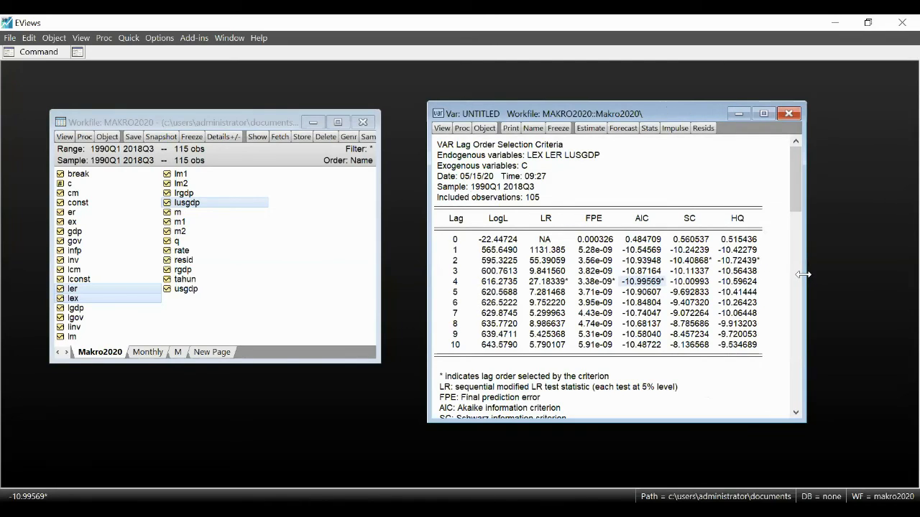
pyautogui.click(751, 262)
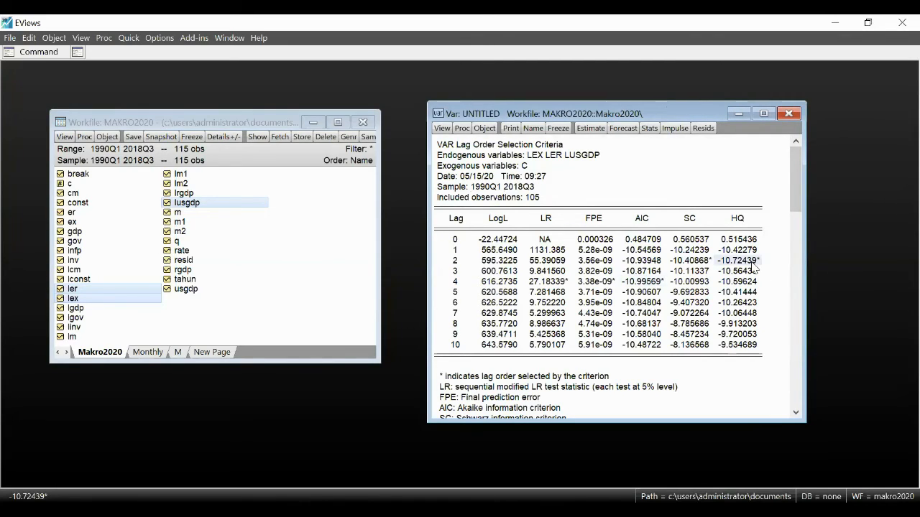
pyautogui.click(638, 283)
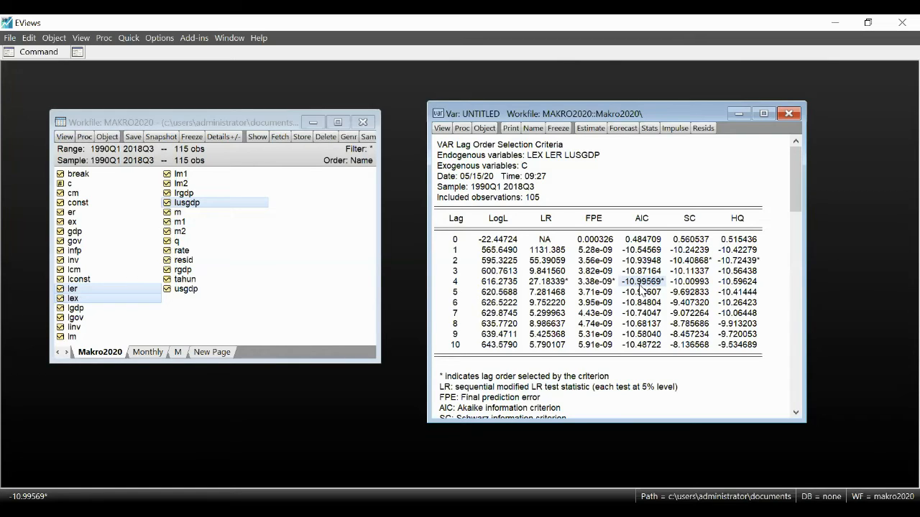
# Step: Re-estimate the standard VAR of lex, ler and lusgdp with the endogenous lag interval set to 1 4
pyautogui.click(588, 129)
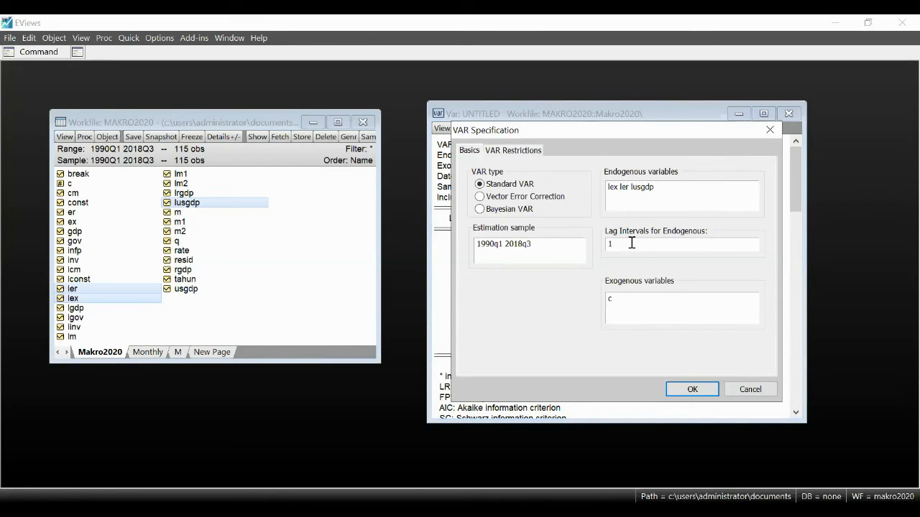
pyautogui.write('4')
pyautogui.click(692, 389)
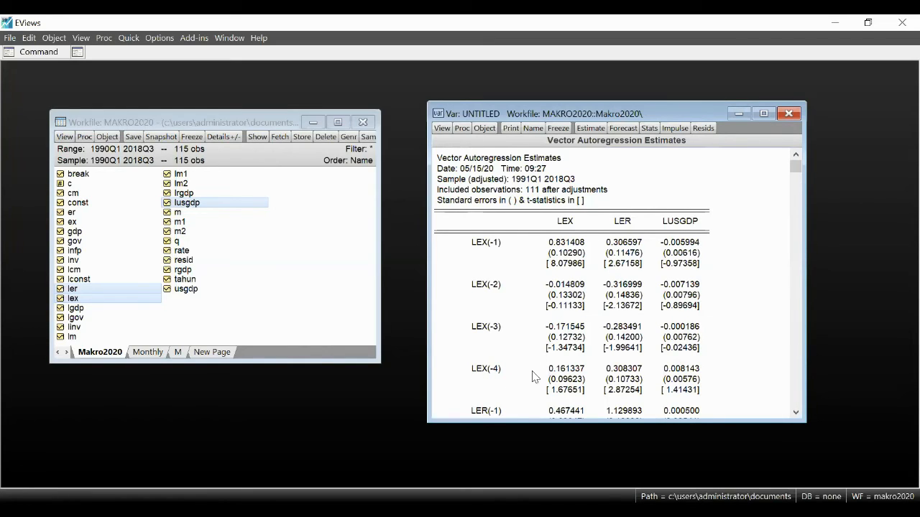
# Step: Run the Granger causality/block exogeneity tests on the re-estimated VAR
pyautogui.click(442, 128)
pyautogui.moveTo(493, 246)
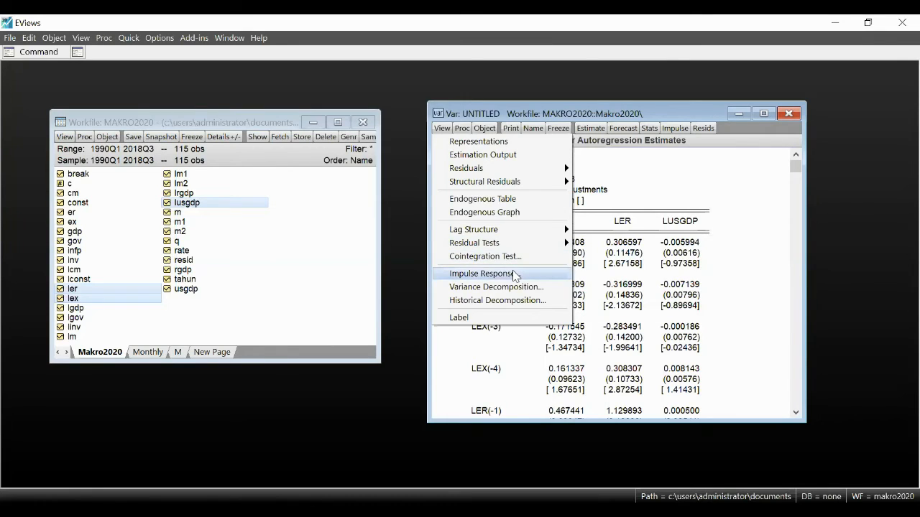
pyautogui.moveTo(537, 239)
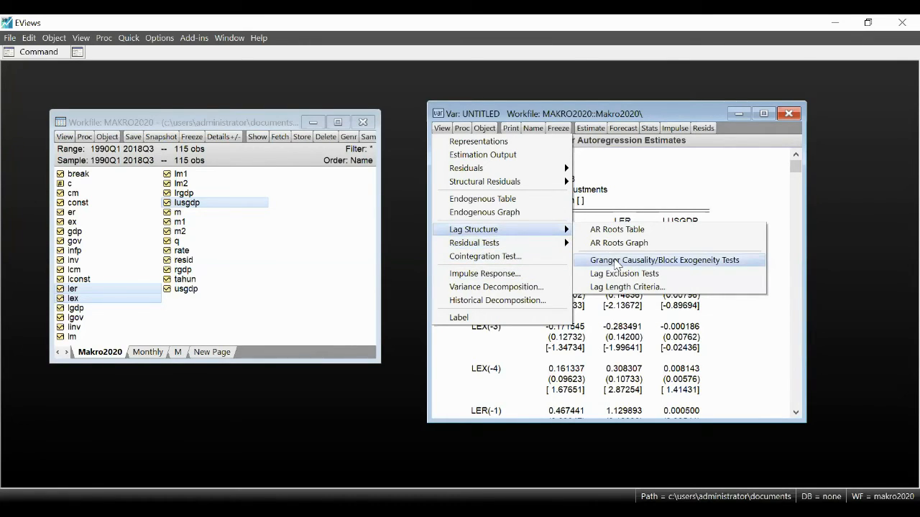
pyautogui.click(615, 263)
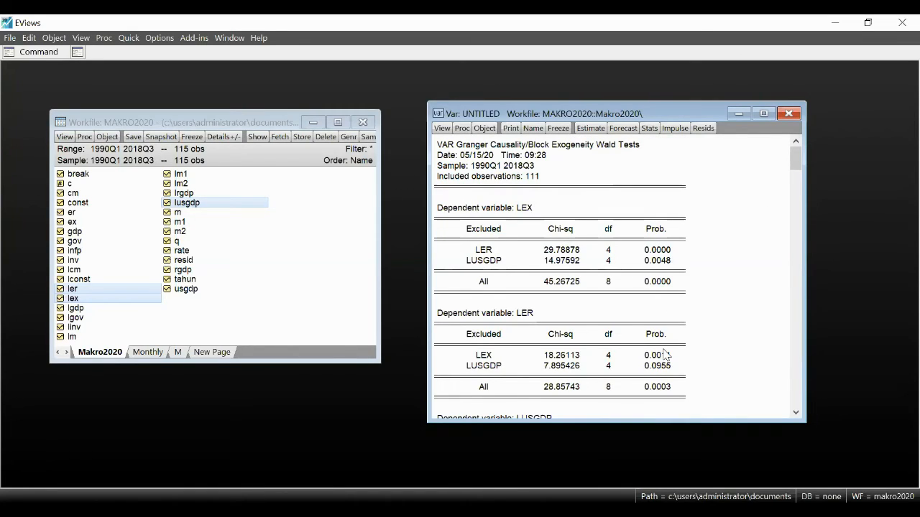
# Step: Examine the probabilities of the excluded variables in the Granger causality results for dependent variables LEX, LER and LUSGDP
pyautogui.click(527, 211)
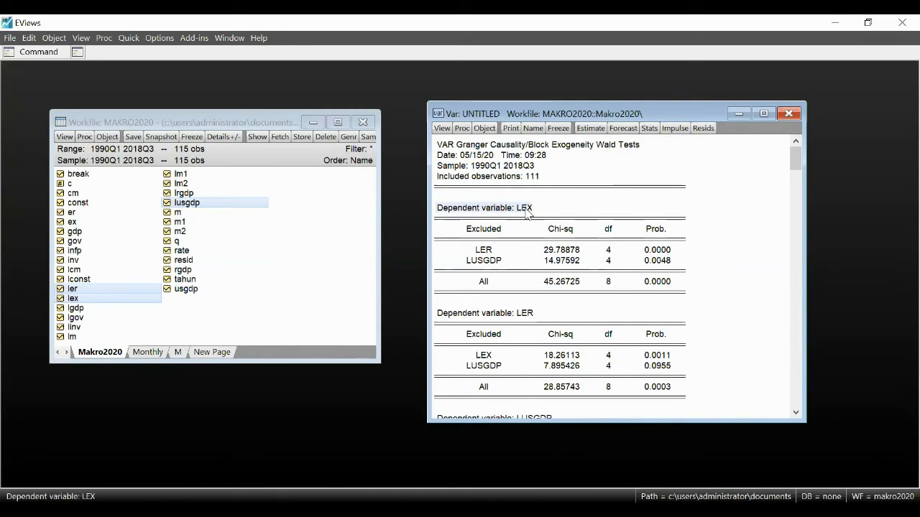
pyautogui.click(661, 252)
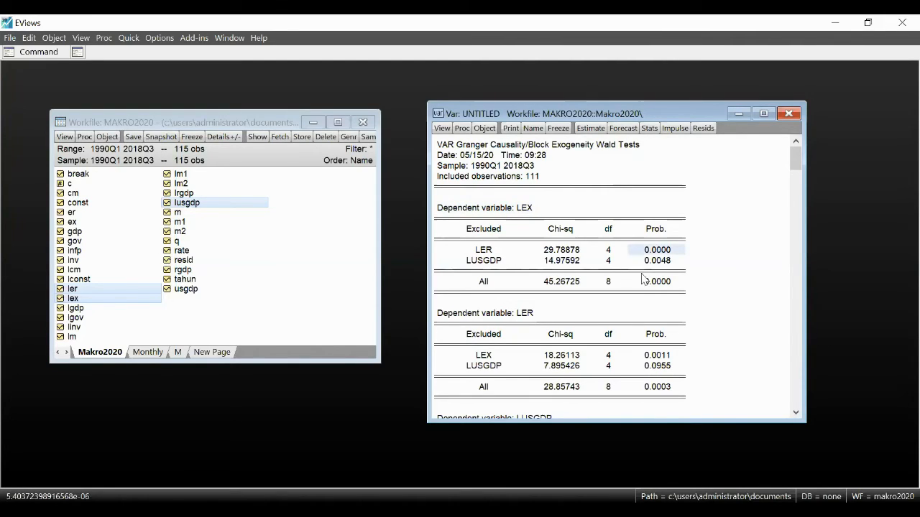
pyautogui.click(667, 262)
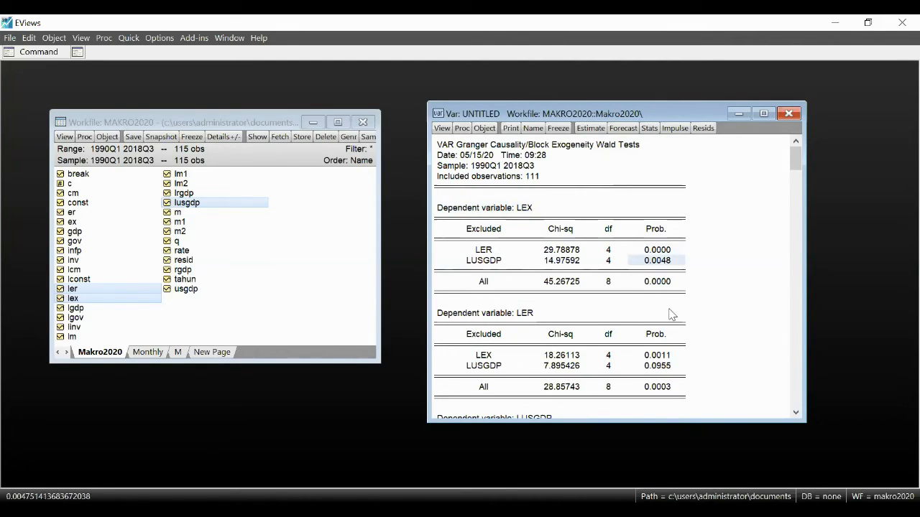
pyautogui.click(525, 314)
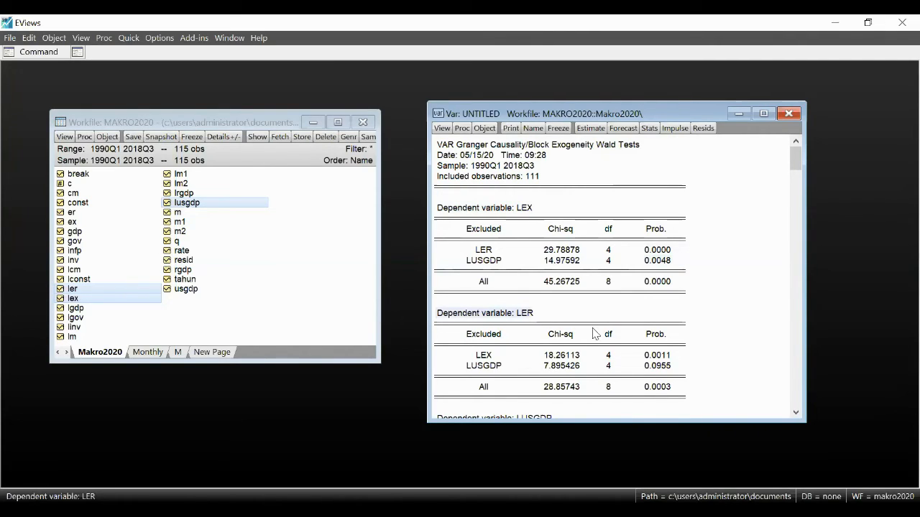
pyautogui.click(658, 355)
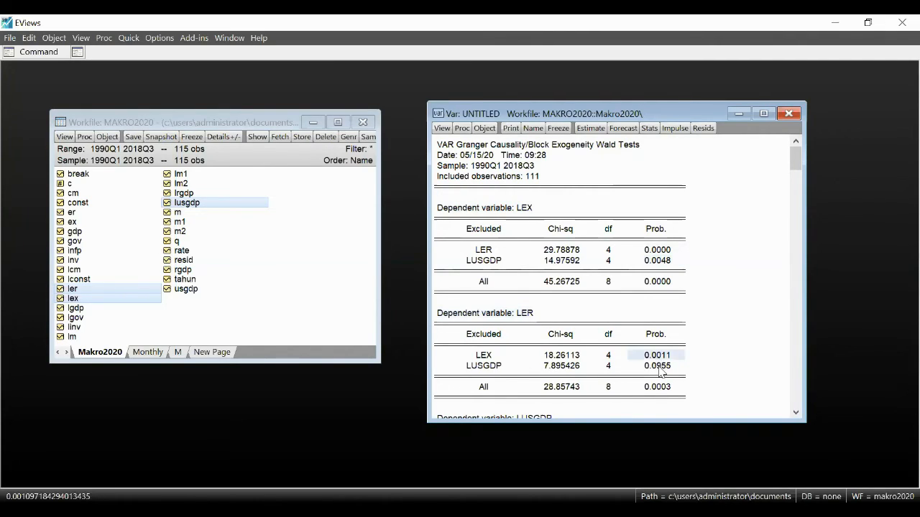
pyautogui.click(660, 366)
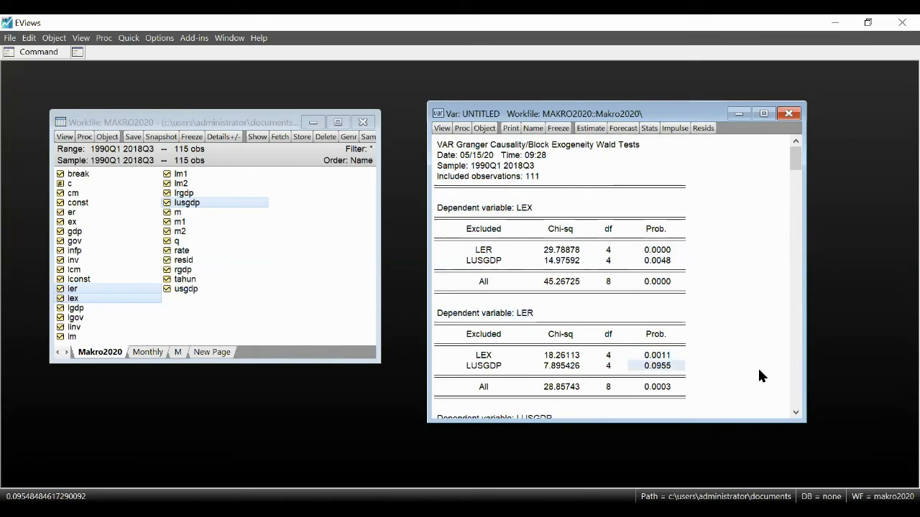
pyautogui.click(795, 412)
pyautogui.click(795, 412)
pyautogui.click(796, 412)
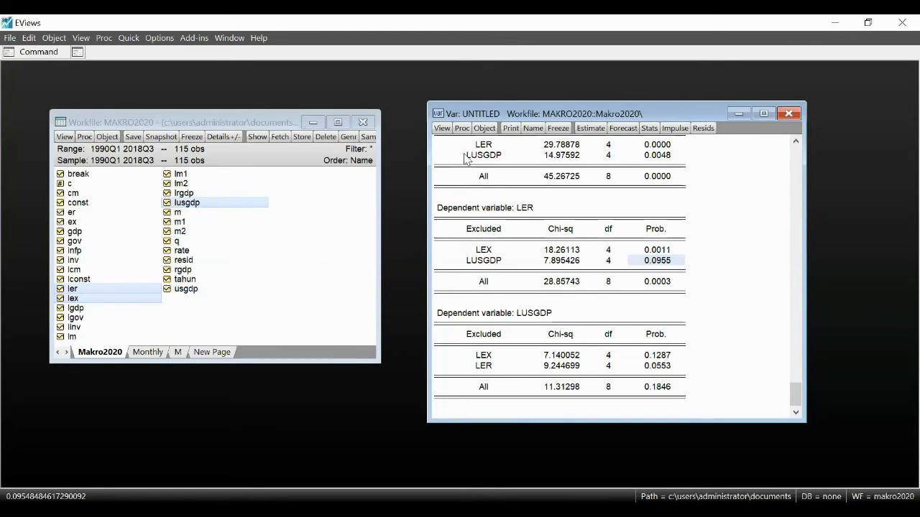
# Step: Plot the VAR's impulse responses for lex, ler and lusgdp as multiple graphs with analytic standard errors over 10 periods
pyautogui.click(442, 129)
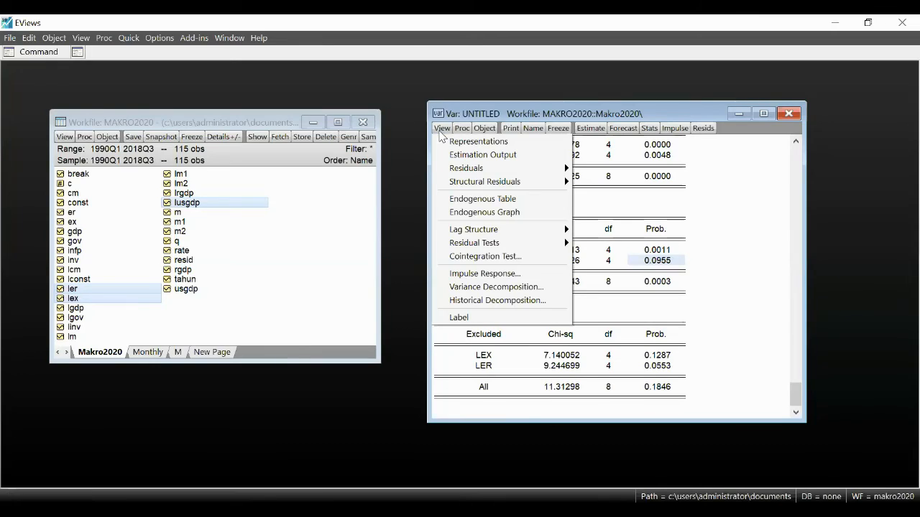
pyautogui.click(496, 274)
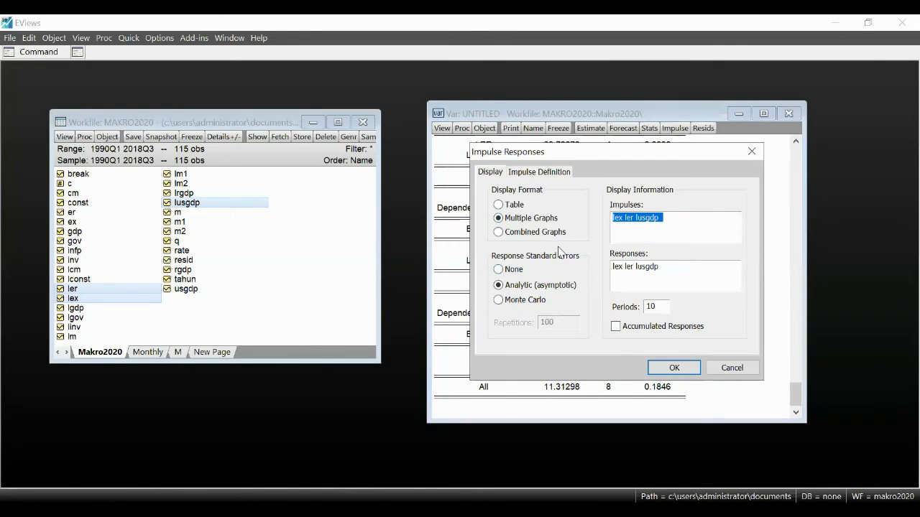
pyautogui.click(674, 368)
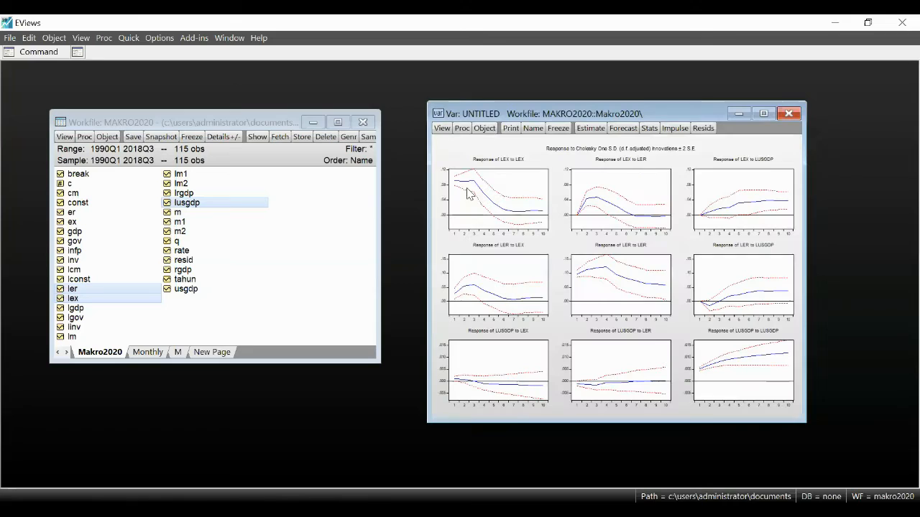
# Step: View the response of LEX to LER as a single enlarged graph, followed by the response of LER to LEX
pyautogui.click(624, 207)
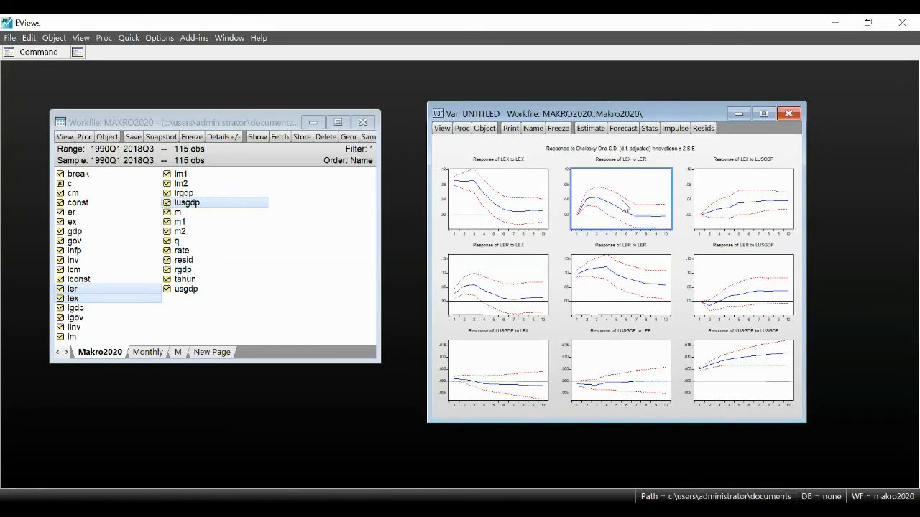
pyautogui.rightClick(622, 207)
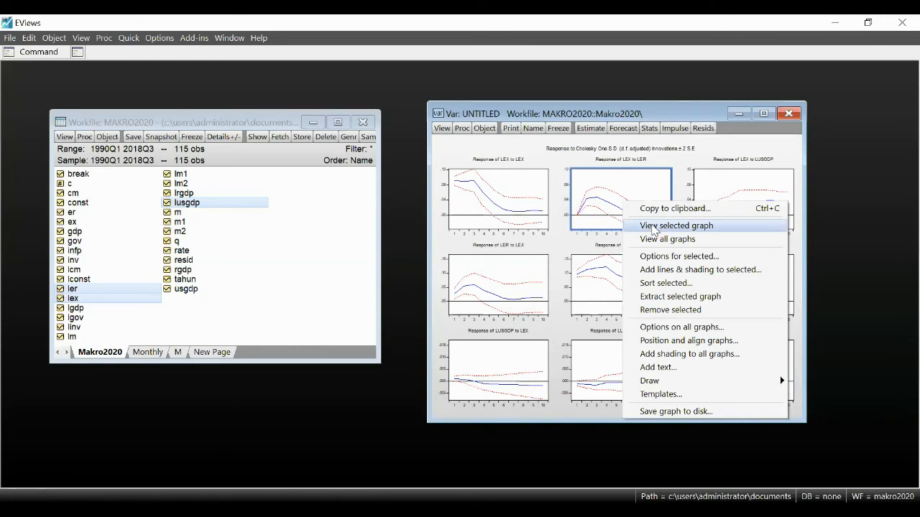
pyautogui.click(654, 227)
pyautogui.click(655, 295)
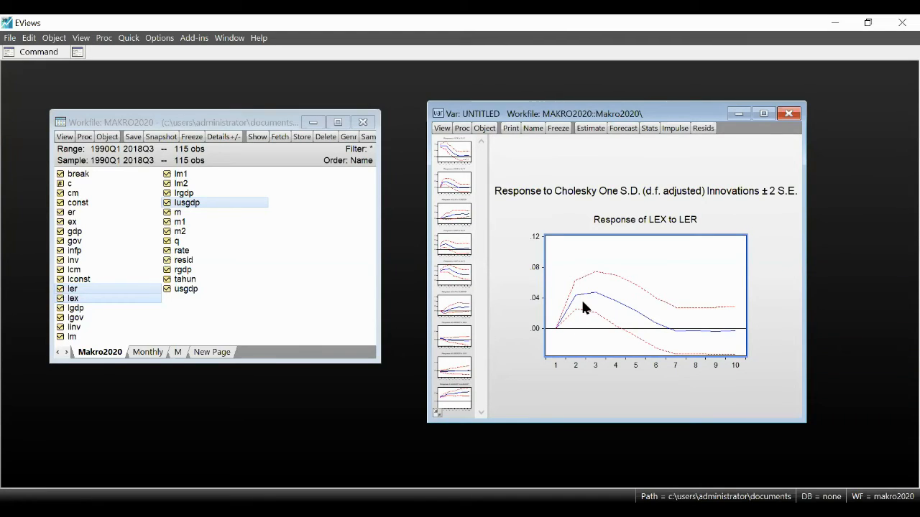
pyautogui.moveTo(583, 308)
pyautogui.moveTo(619, 336)
pyautogui.click(460, 248)
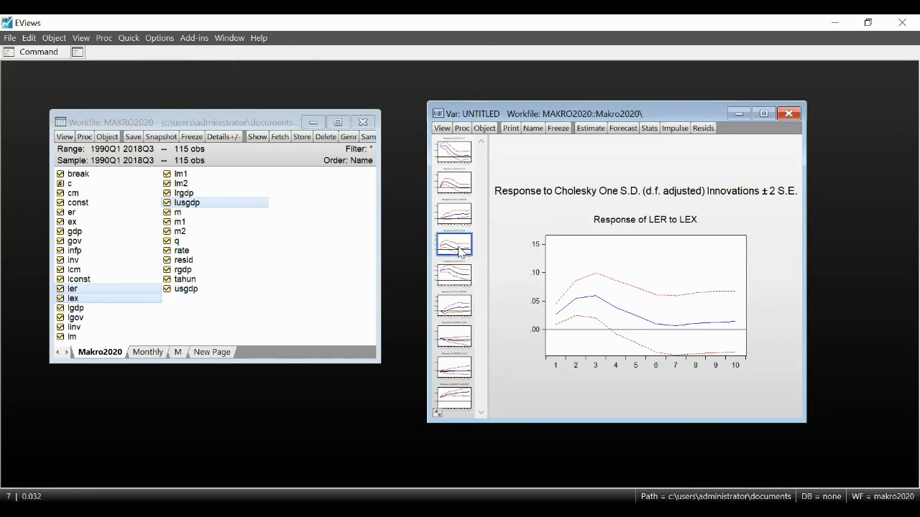